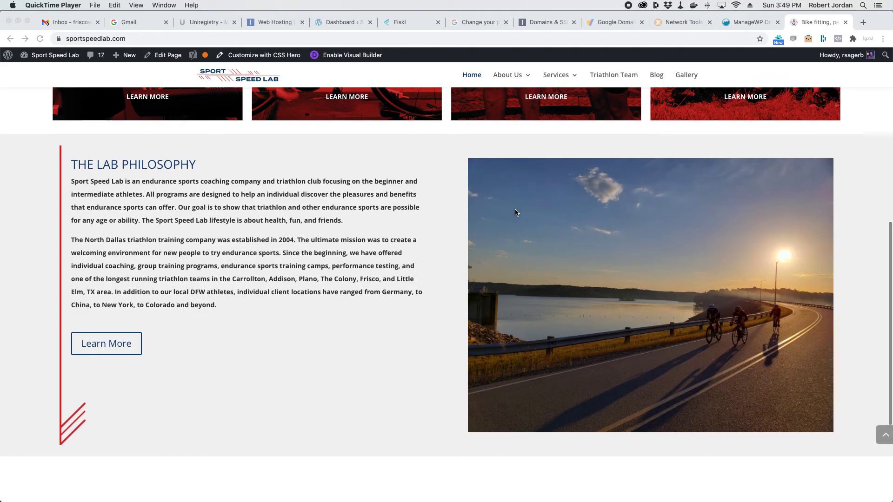
pyautogui.scroll(15, 676, 270)
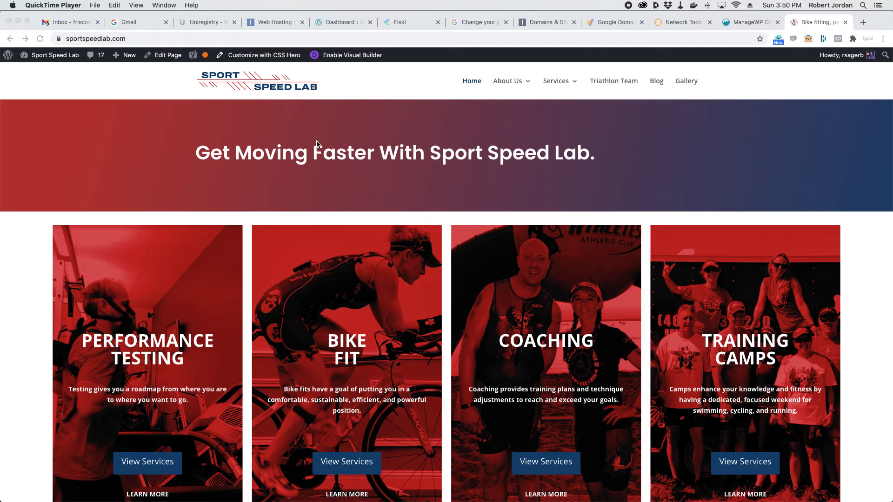
pyautogui.scroll(-10, 311, 162)
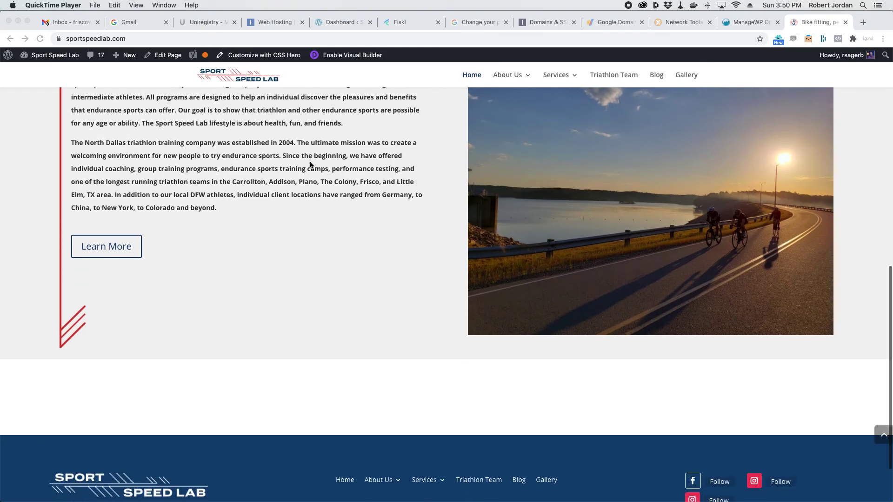
pyautogui.scroll(7, 311, 163)
pyautogui.scroll(3, 307, 165)
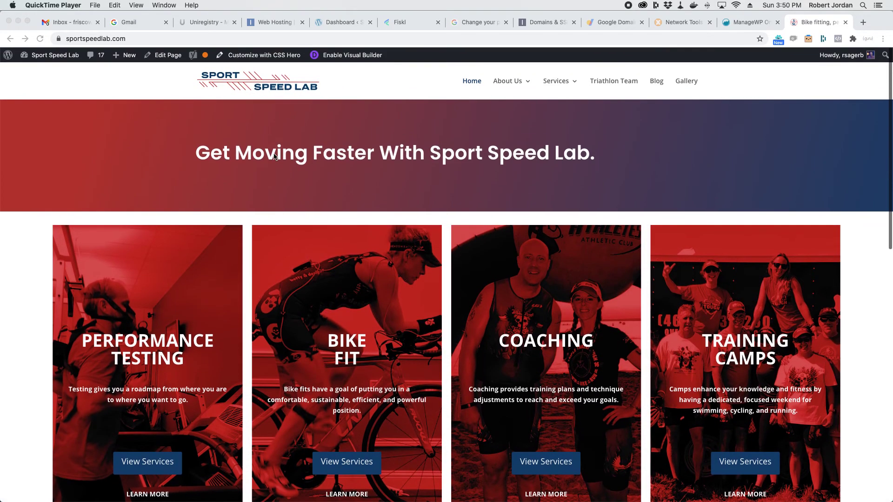
# Open the Bike Fit page from the site's services.
pyautogui.click(89, 37)
pyautogui.click(134, 39)
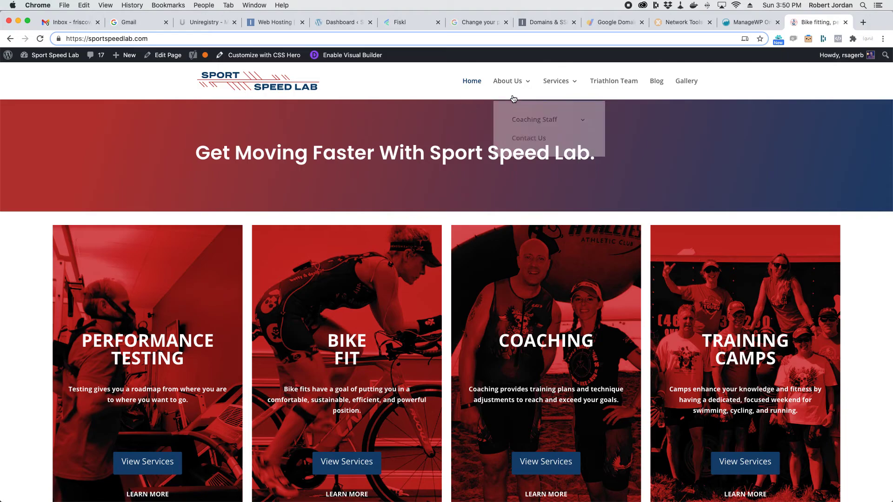
pyautogui.moveTo(564, 86)
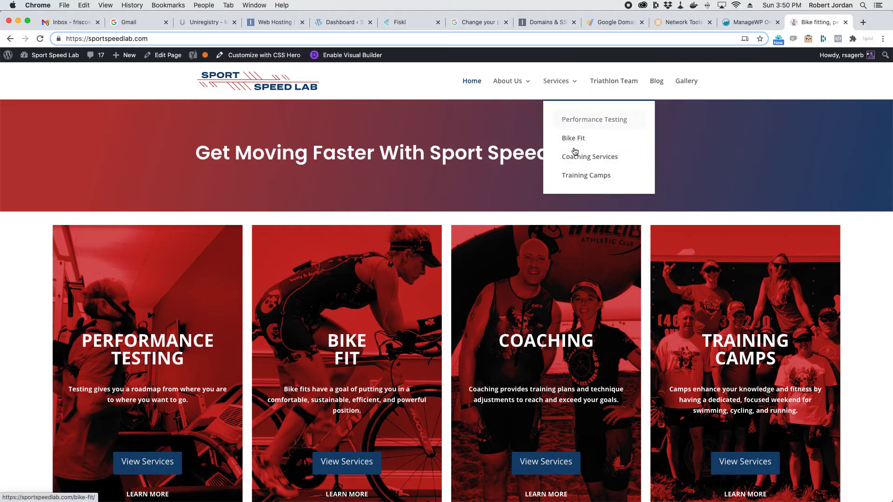
pyautogui.click(600, 157)
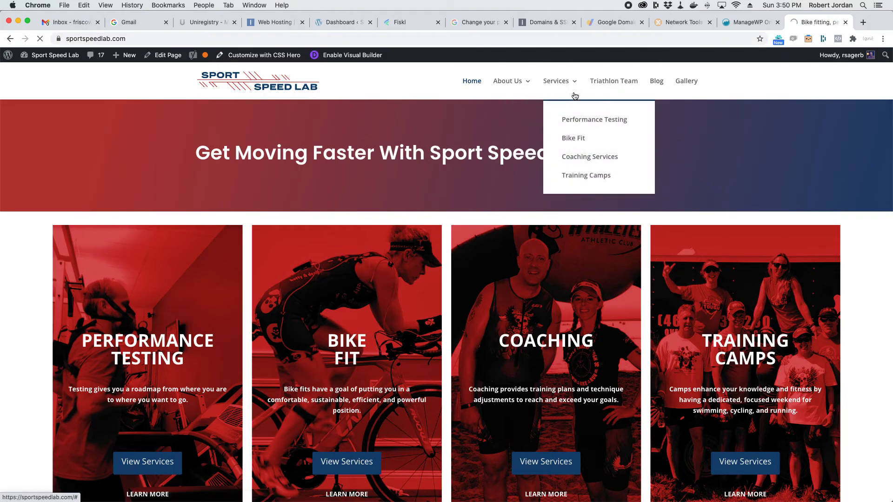
pyautogui.click(612, 135)
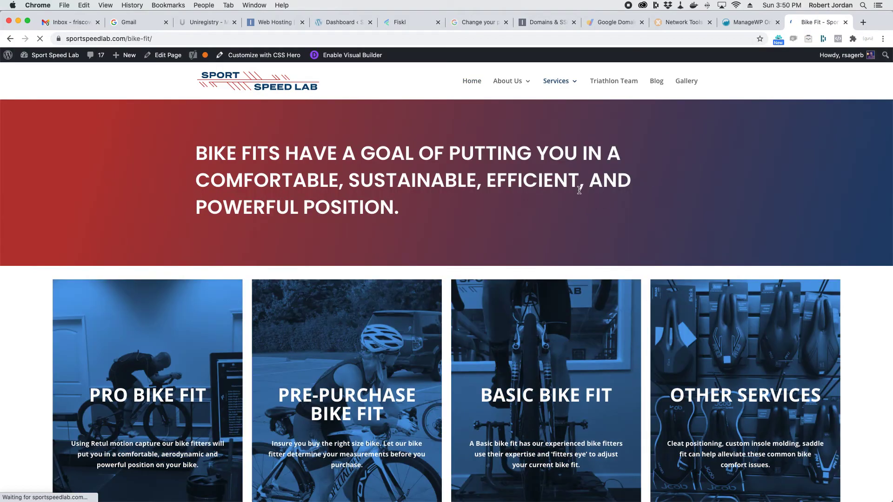
# Look through the Bike Fit page, covering the service cards, blog post slider, service descriptions and booking form.
pyautogui.scroll(-20, 579, 191)
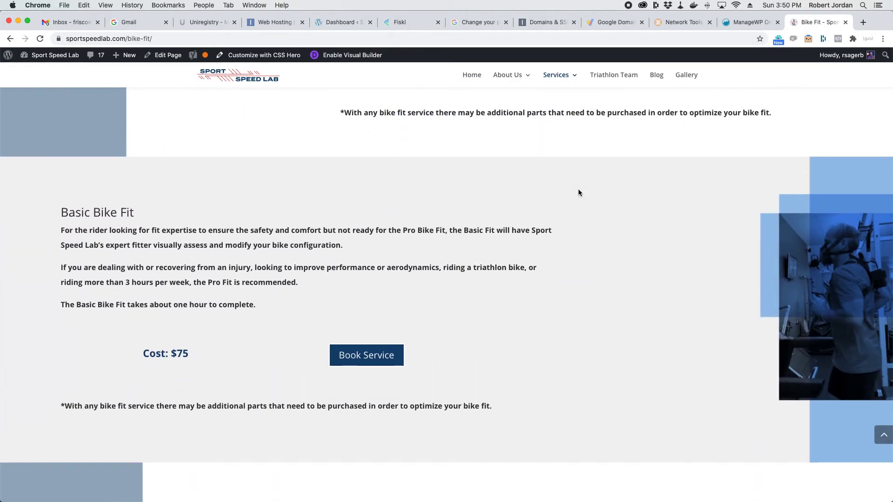
pyautogui.scroll(-15, 579, 191)
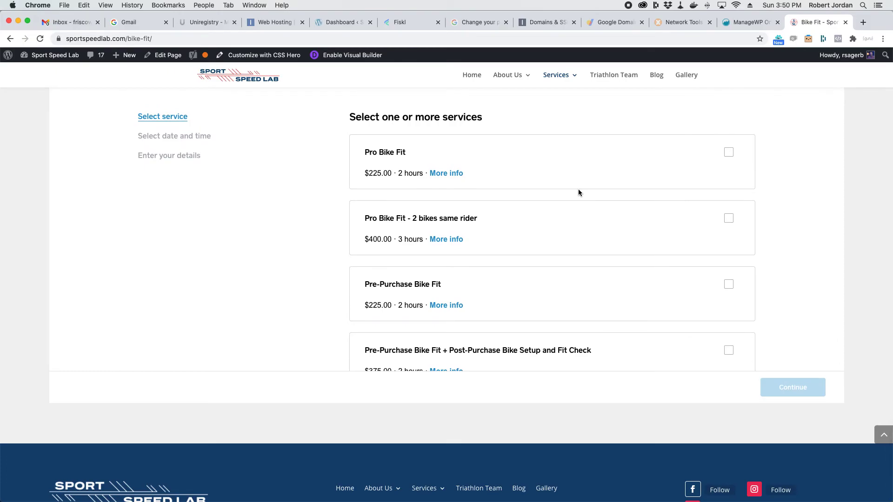
pyautogui.scroll(20, 578, 191)
pyautogui.scroll(15, 579, 192)
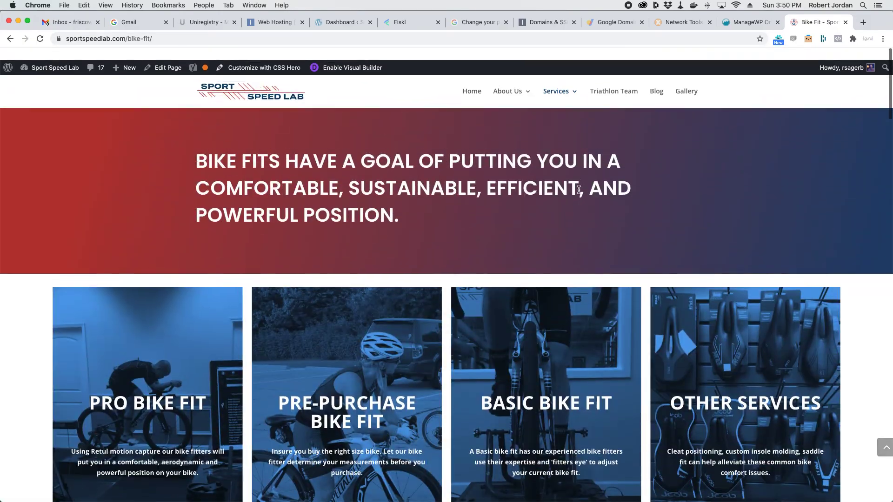
pyautogui.moveTo(503, 88)
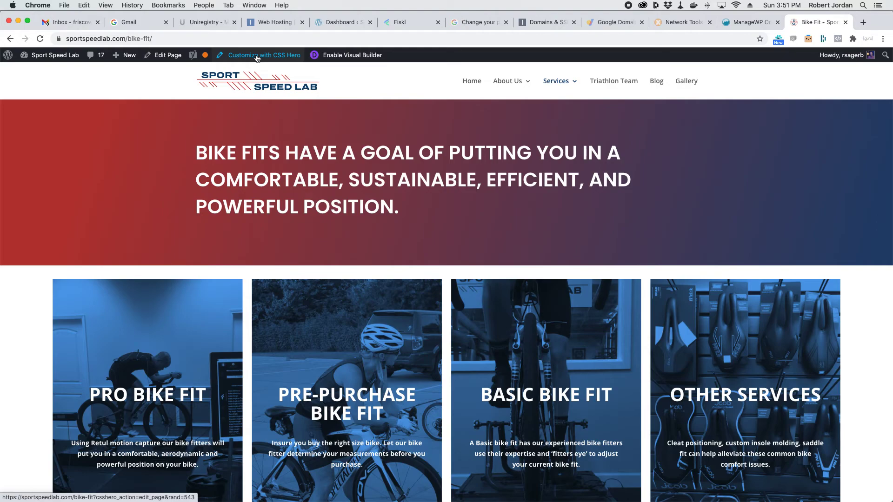
pyautogui.scroll(-5, 378, 367)
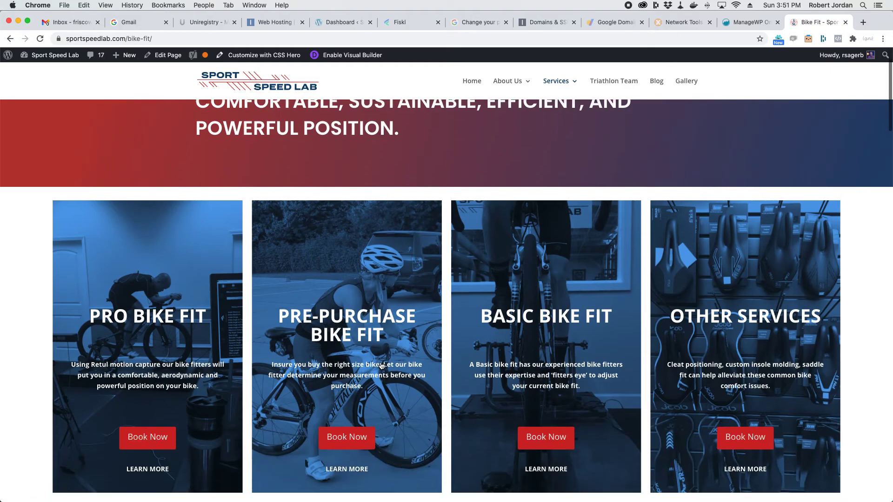
pyautogui.scroll(5, 395, 321)
pyautogui.scroll(-3, 395, 321)
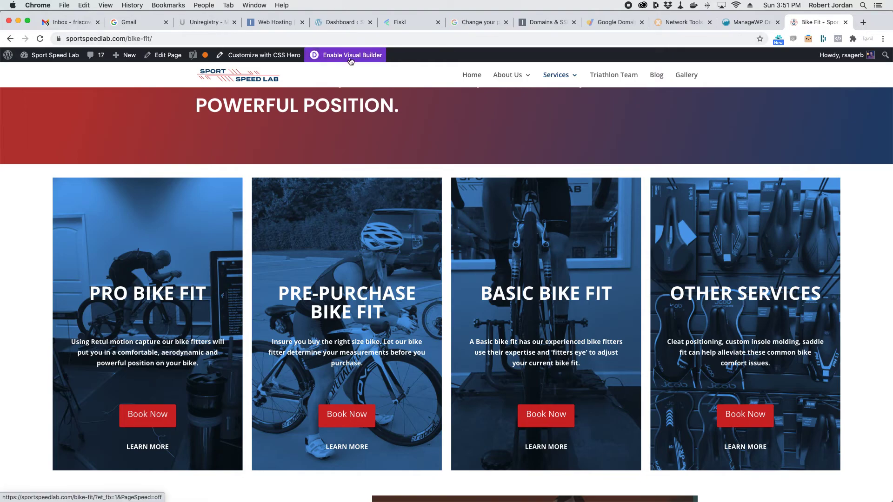
pyautogui.scroll(3, 348, 64)
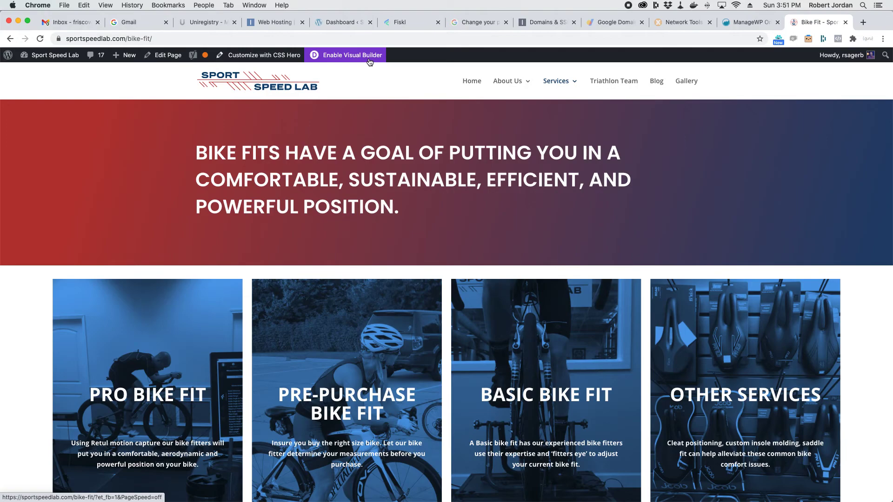
pyautogui.scroll(-5, 313, 390)
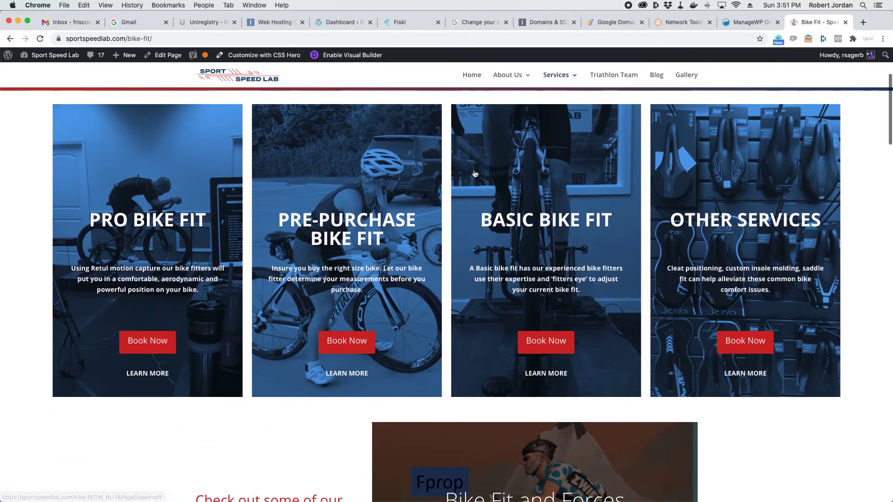
pyautogui.scroll(5, 474, 176)
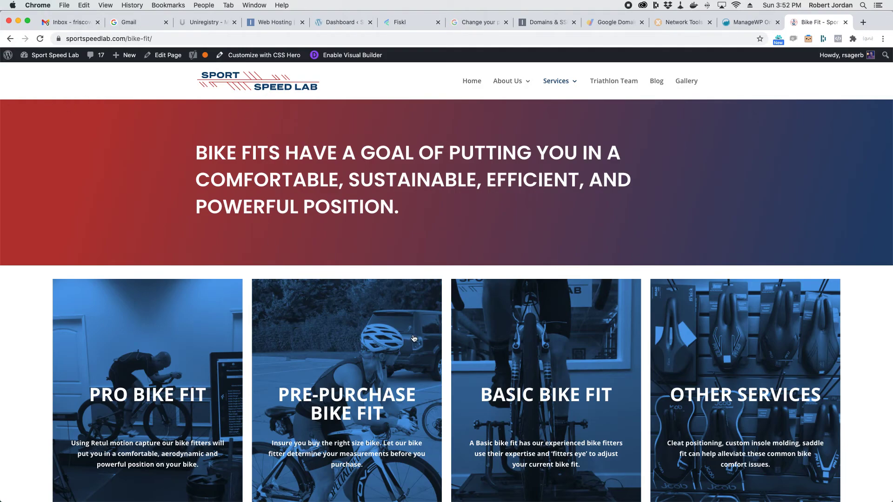
pyautogui.scroll(-15, 455, 166)
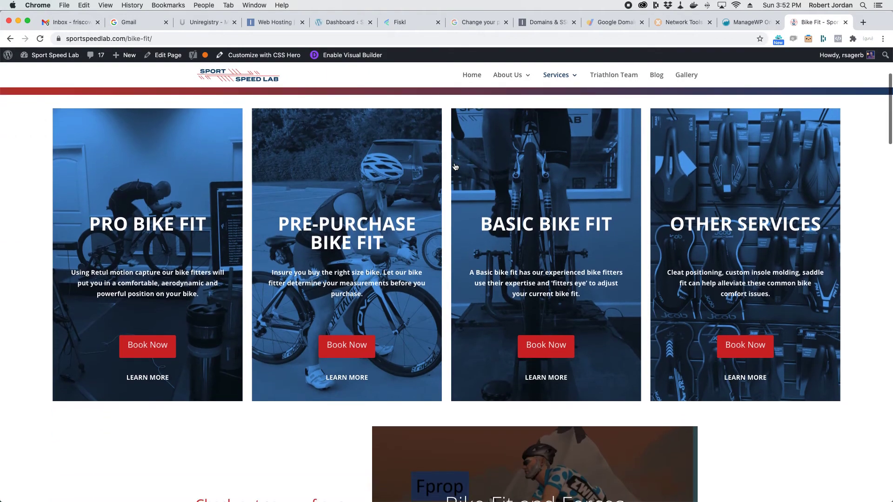
pyautogui.scroll(3, 455, 166)
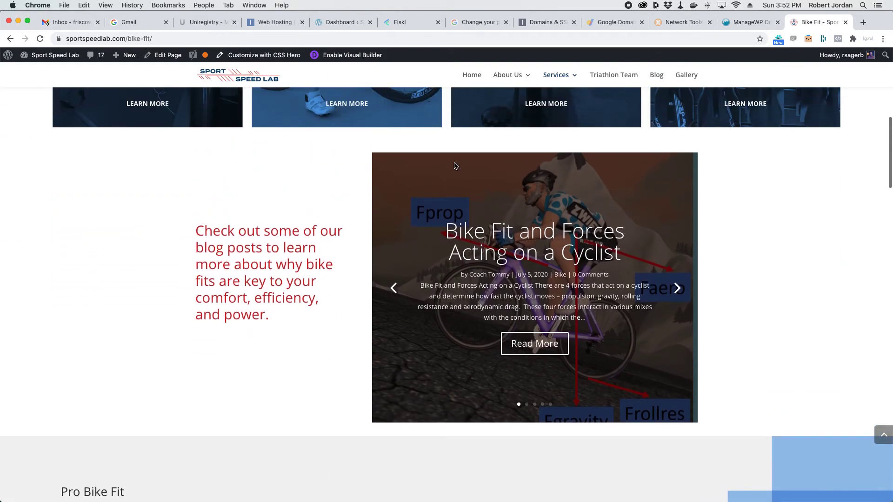
pyautogui.scroll(-1, 455, 170)
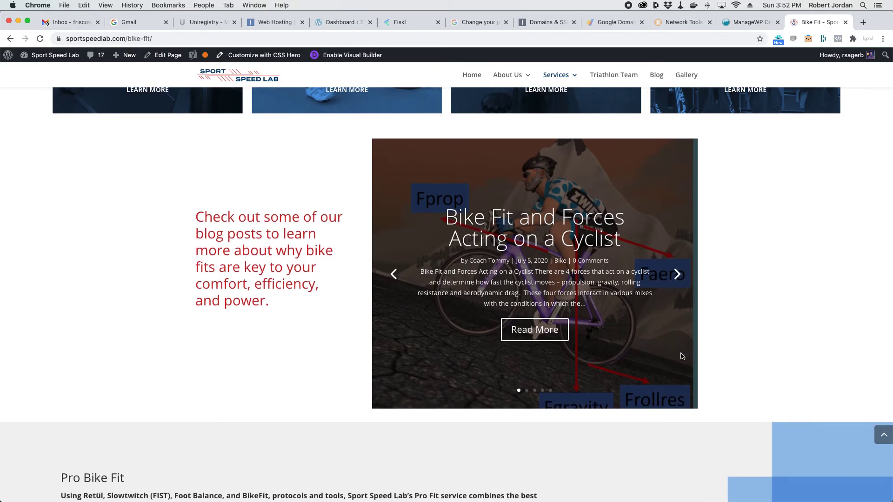
pyautogui.scroll(-4, 682, 357)
pyautogui.scroll(6, 681, 358)
pyautogui.scroll(10, 681, 357)
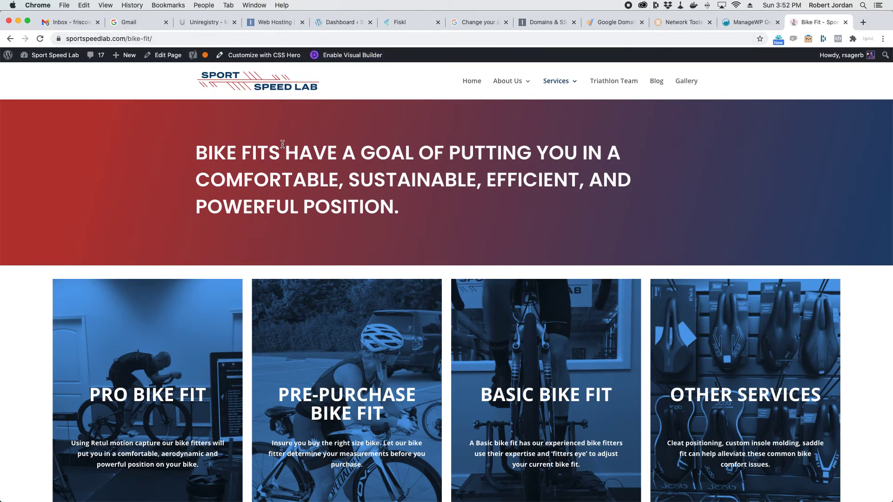
# Enable the Visual Builder on the Bike Fit page and go to the Pro Bike Fit description.
pyautogui.click(356, 62)
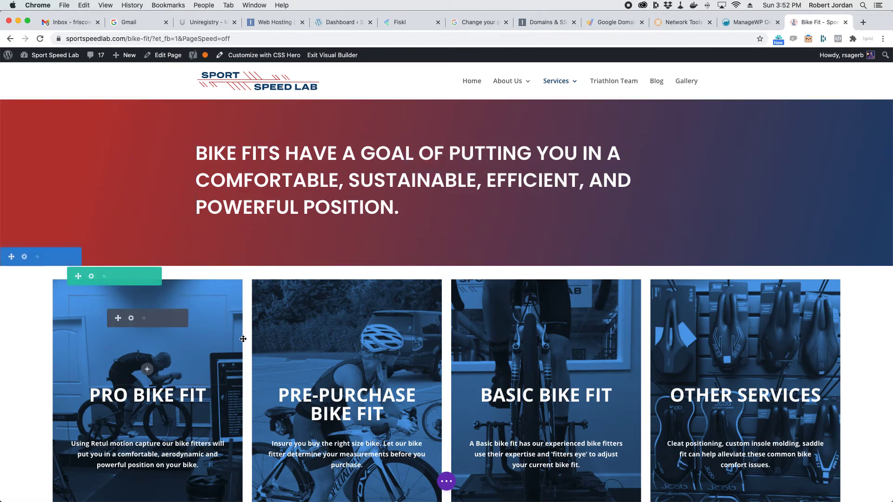
pyautogui.scroll(-3, 531, 340)
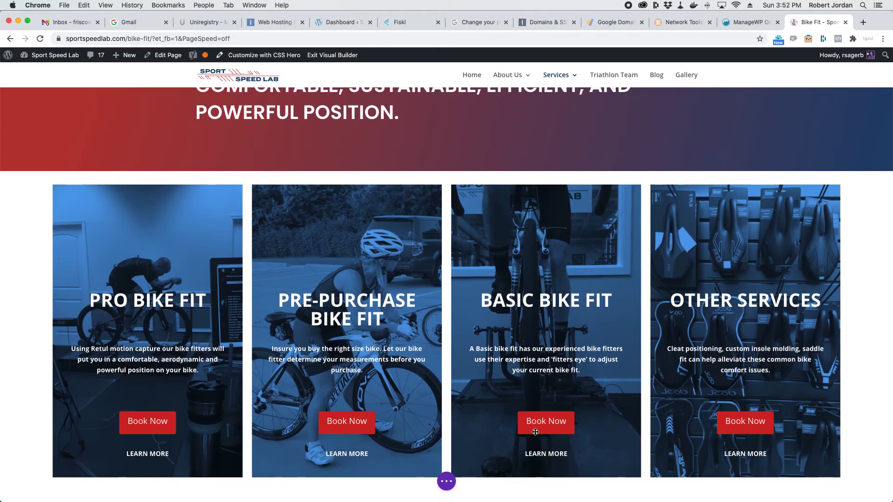
pyautogui.scroll(-3, 535, 431)
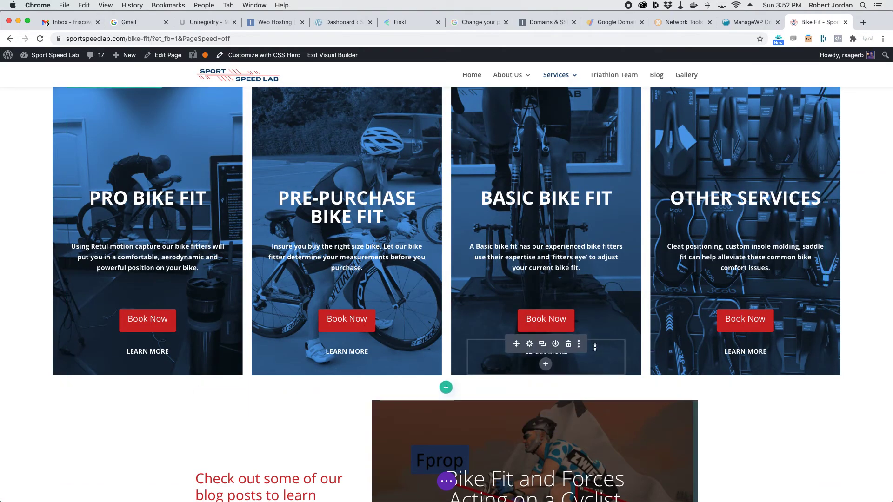
pyautogui.scroll(-8, 592, 351)
pyautogui.scroll(-10, 593, 351)
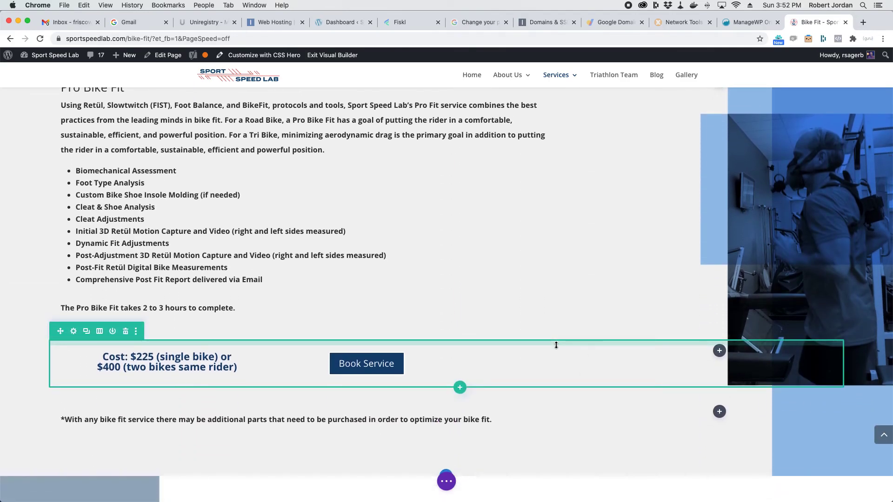
pyautogui.scroll(3, 178, 345)
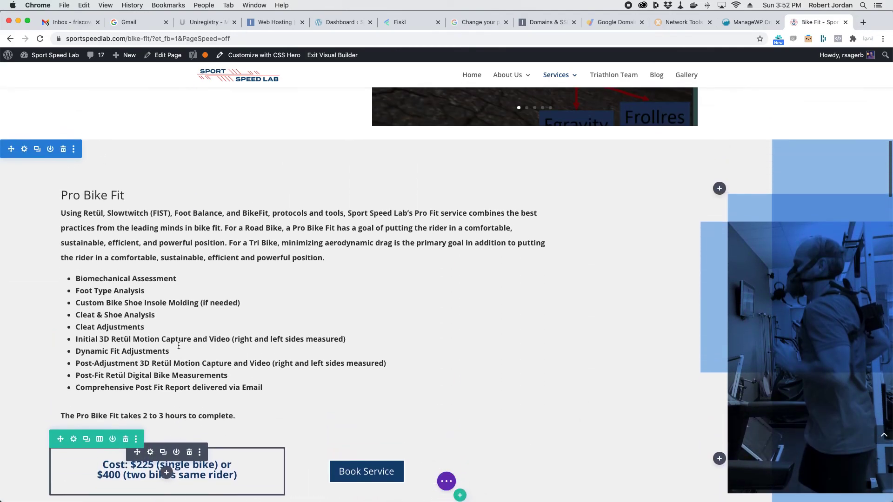
pyautogui.scroll(1, 178, 346)
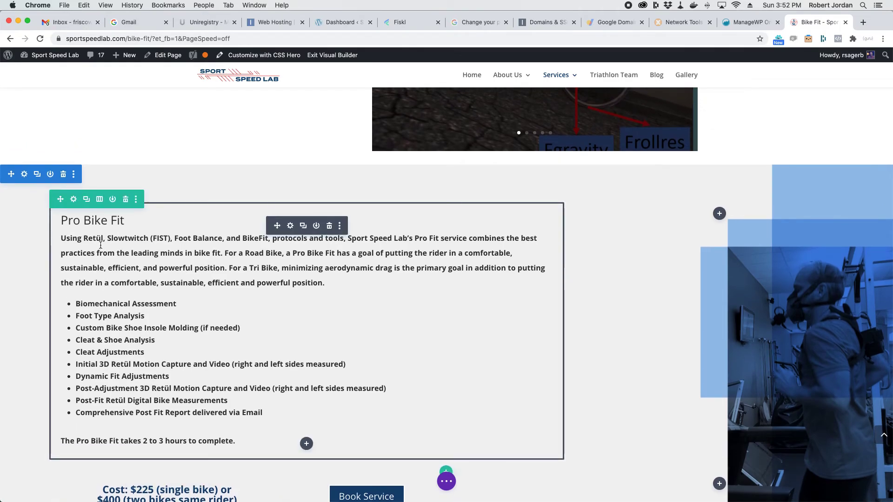
# Change the first Pro Bike Fit list item to "Biomechanical Assessments" directly in the text and save the page.
pyautogui.click(176, 245)
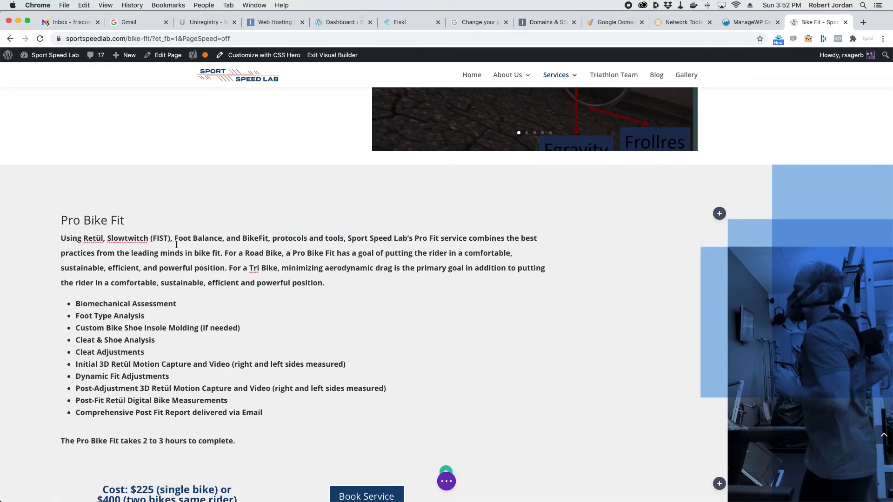
pyautogui.click(176, 302)
pyautogui.click(261, 268)
pyautogui.scroll(-3, 401, 327)
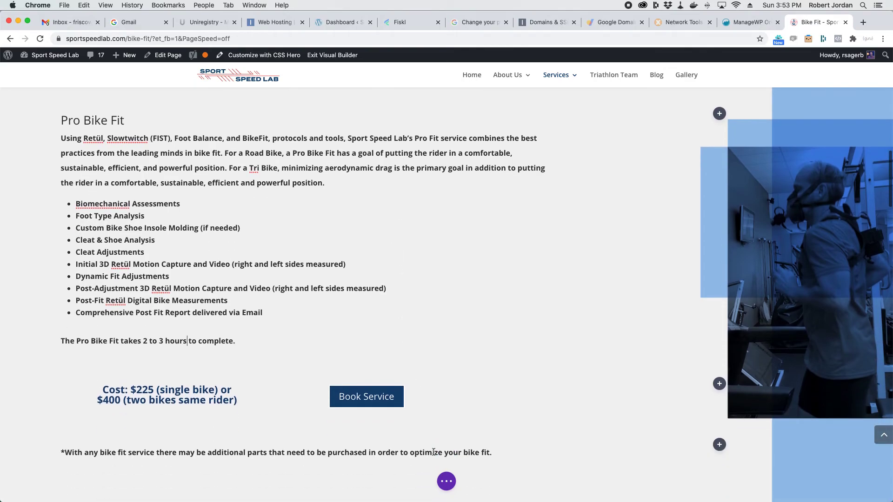
pyautogui.click(450, 484)
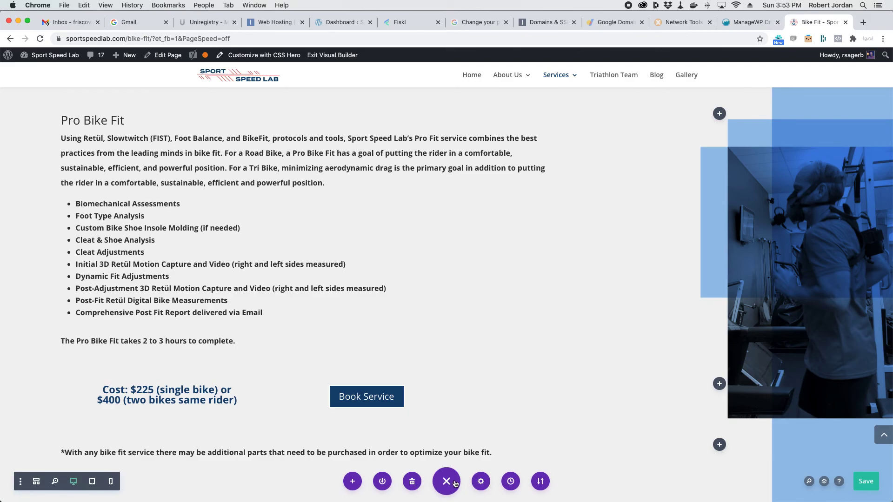
pyautogui.click(864, 484)
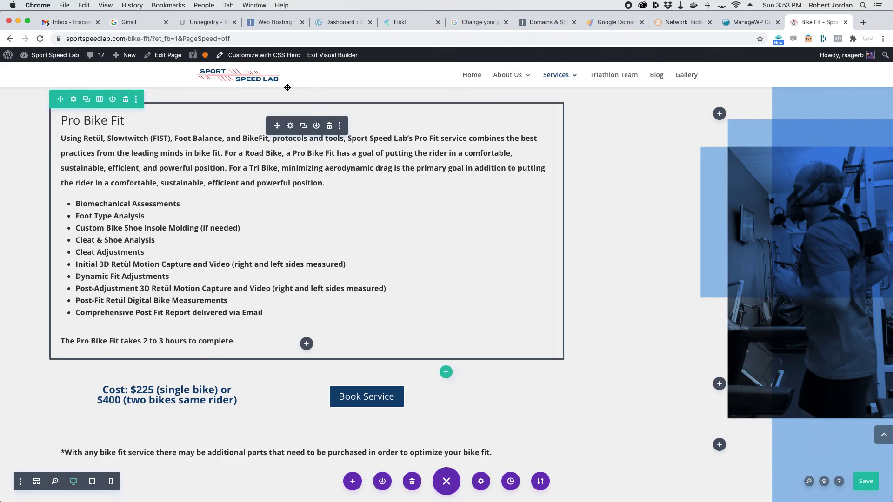
# Look over the page layout in the builder, from the header banner down to the Pre-purchase Bike Fit section.
pyautogui.scroll(15, 373, 132)
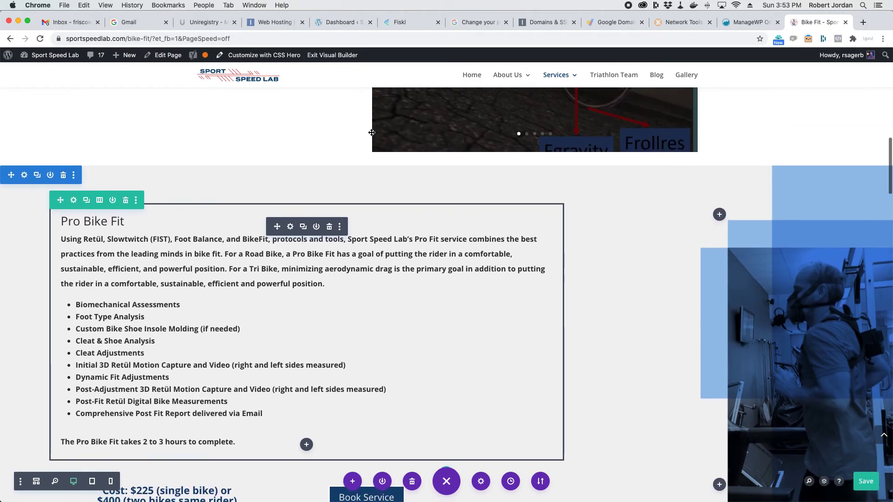
pyautogui.scroll(4, 446, 108)
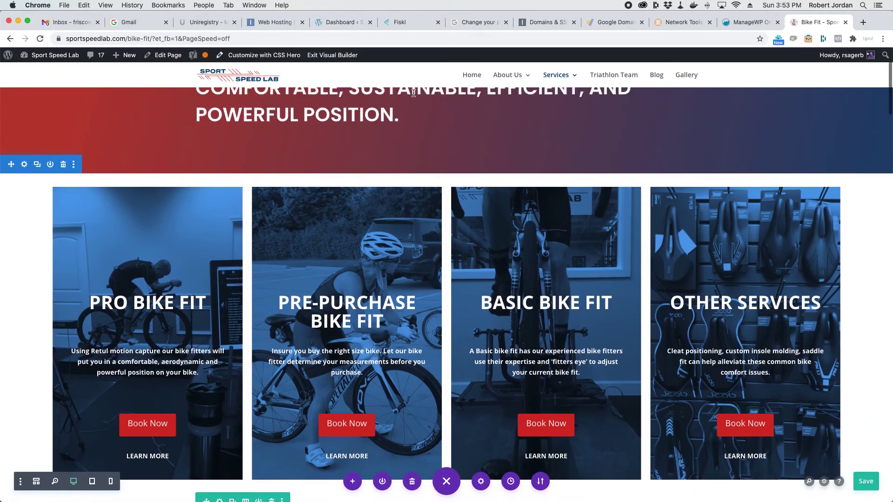
pyautogui.moveTo(559, 85)
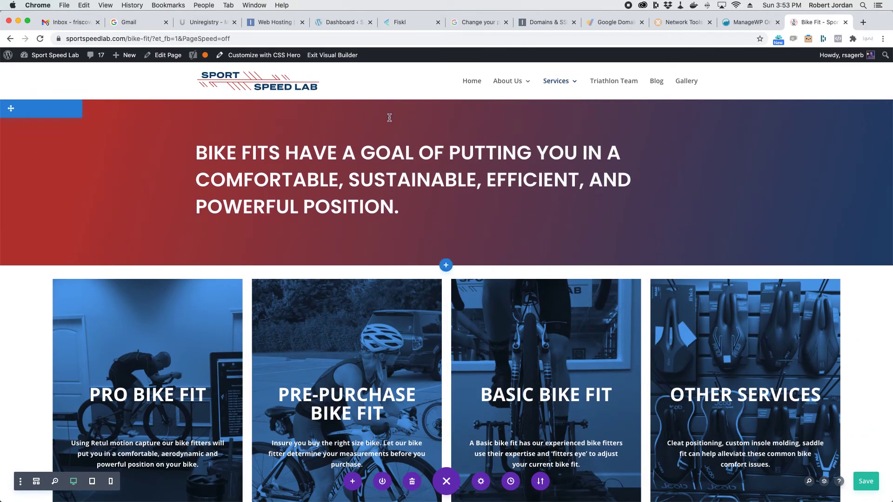
pyautogui.scroll(-15, 653, 422)
pyautogui.scroll(-10, 653, 422)
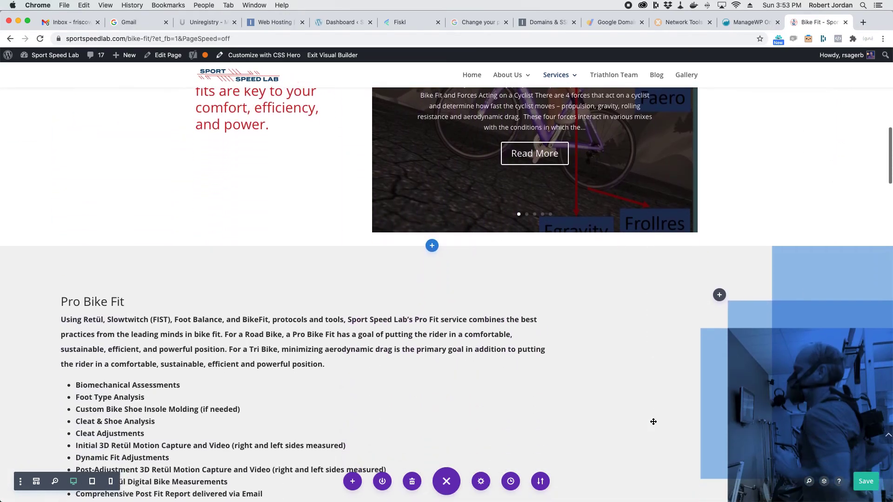
pyautogui.scroll(-5, 634, 415)
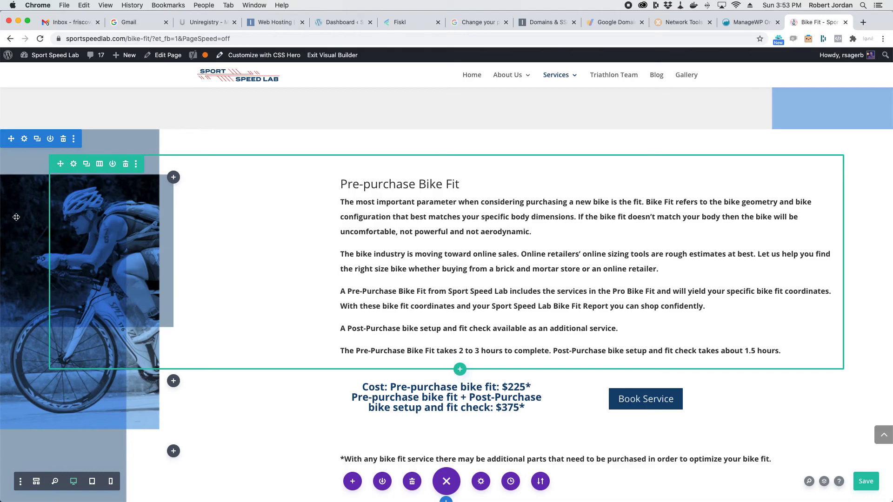
# Preview the Bike Fit page in tablet and phone views, and collapse and reopen the builder controls.
pyautogui.scroll(-15, 632, 360)
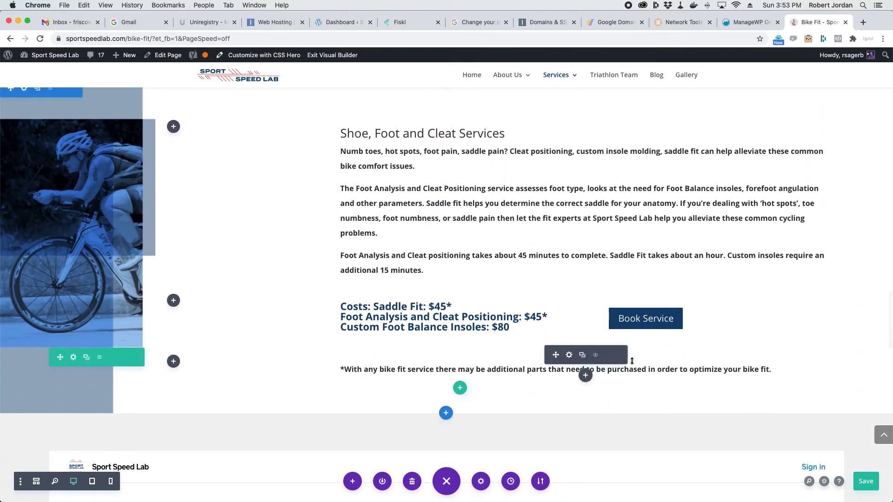
pyautogui.scroll(20, 356, 220)
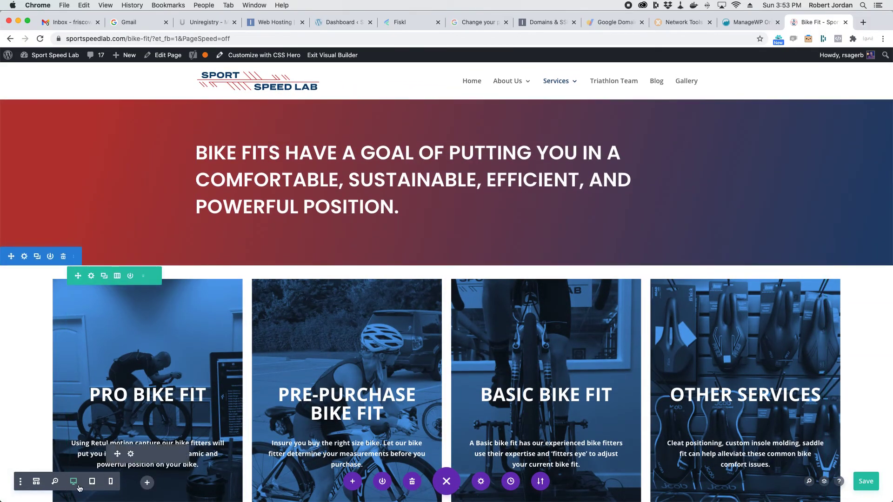
pyautogui.click(95, 482)
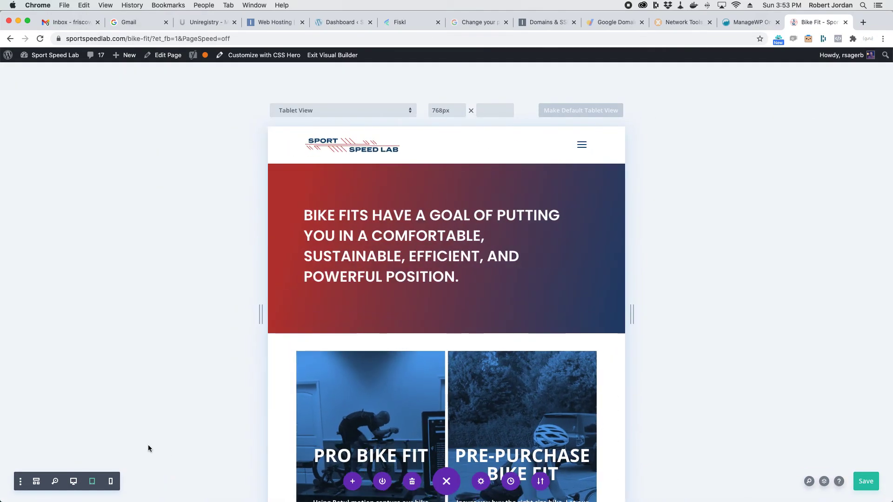
pyautogui.click(111, 481)
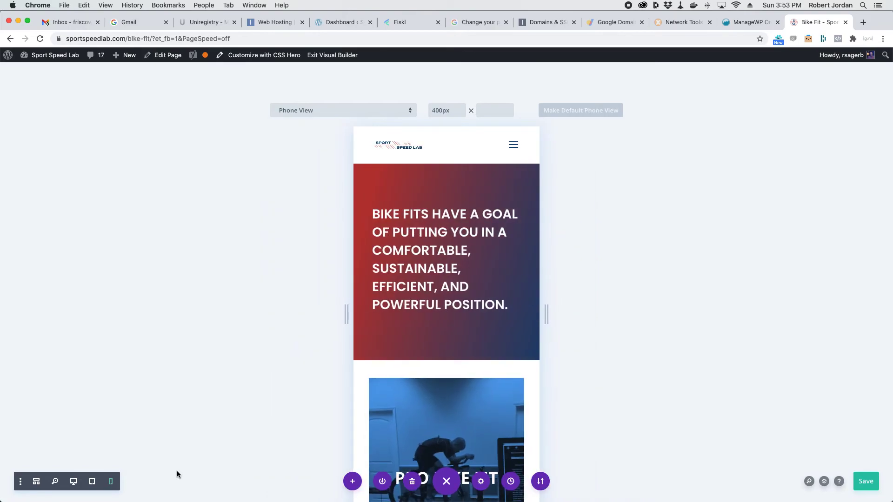
pyautogui.click(449, 484)
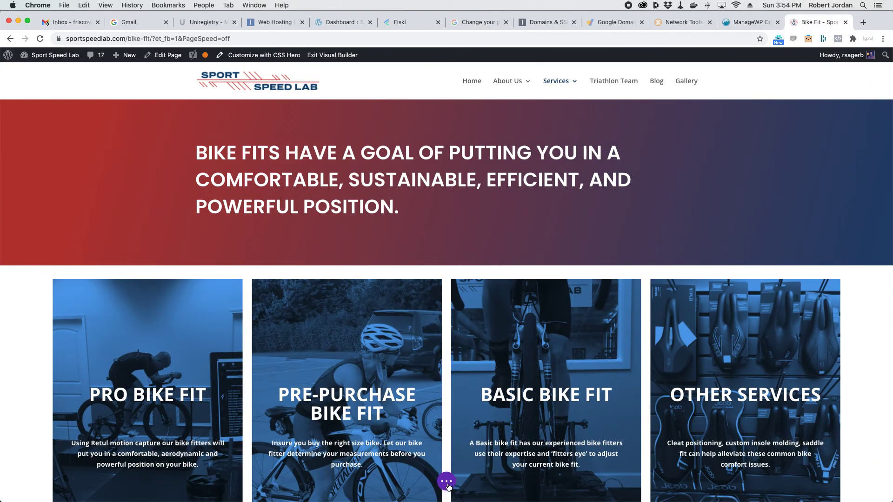
pyautogui.click(448, 483)
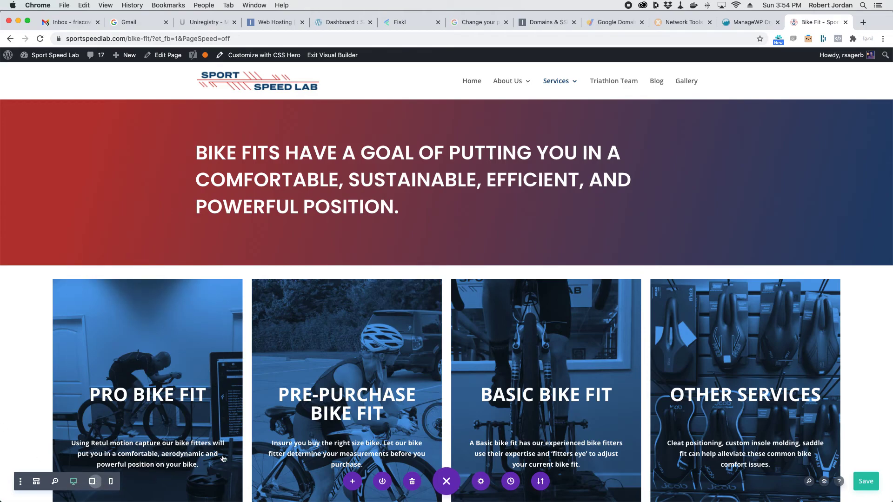
# In tablet view, try adding an "i" to "important" in the Pre-purchase Bike Fit text, remove it and save the page.
pyautogui.scroll(-9, 366, 423)
pyautogui.scroll(-15, 366, 423)
pyautogui.scroll(-6, 365, 423)
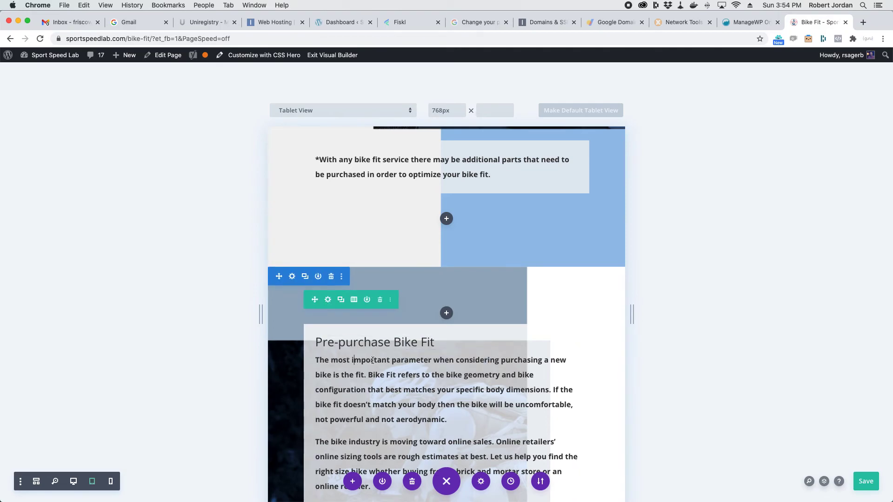
pyautogui.write('i')
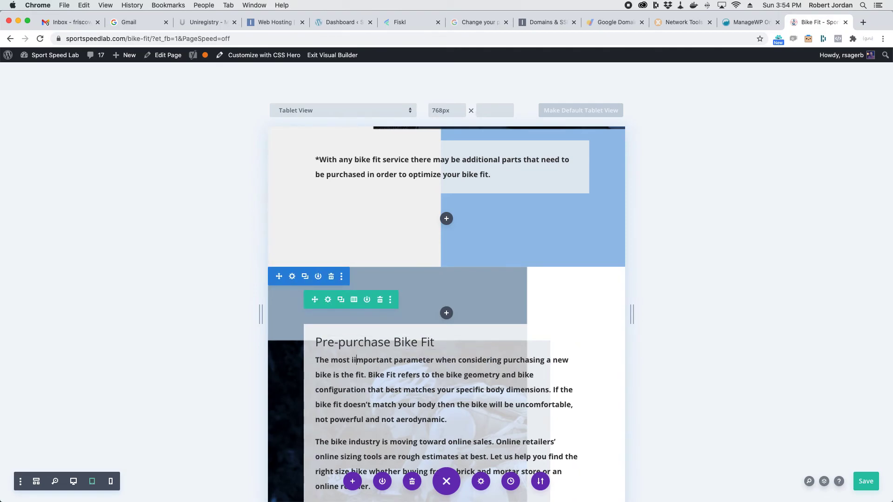
pyautogui.press('BackSpace')
pyautogui.click(862, 479)
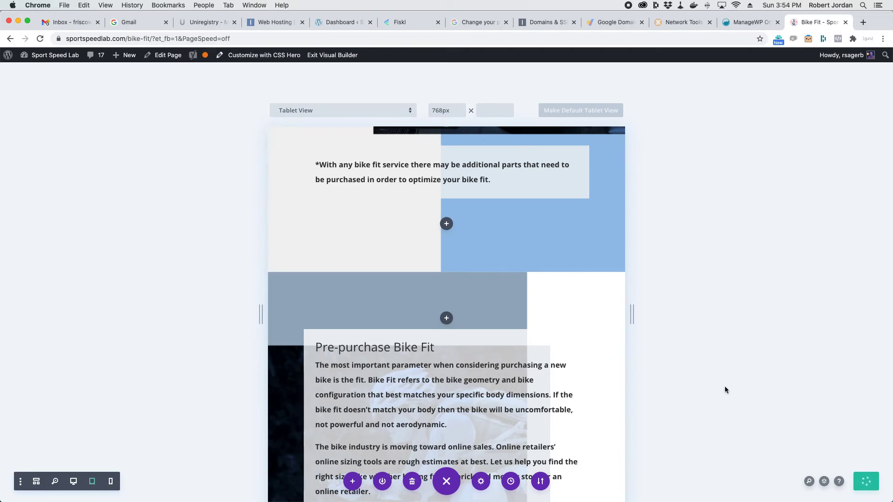
# Compare the Pre-purchase Bike Fit section across the phone, desktop and tablet previews.
pyautogui.scroll(-5, 673, 377)
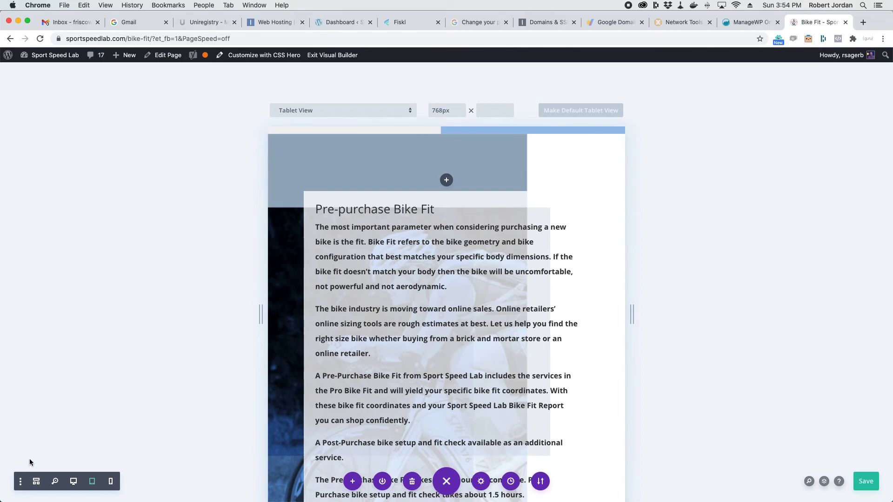
pyautogui.click(110, 482)
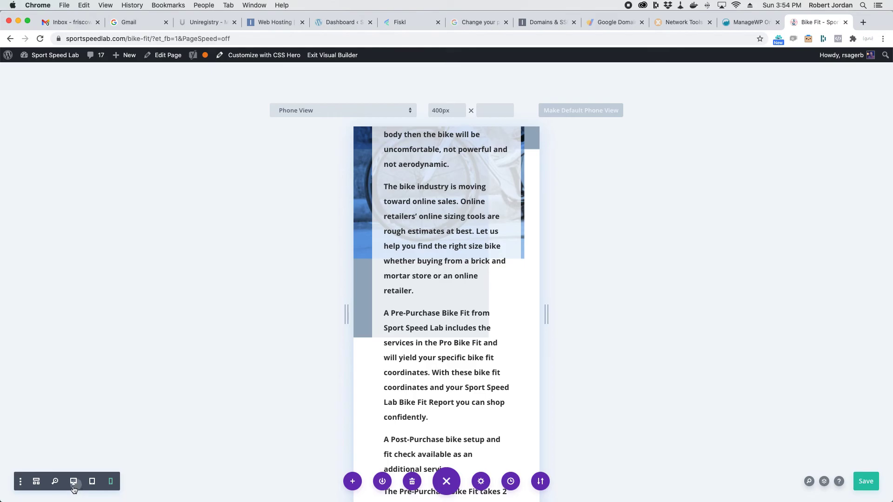
pyautogui.click(73, 487)
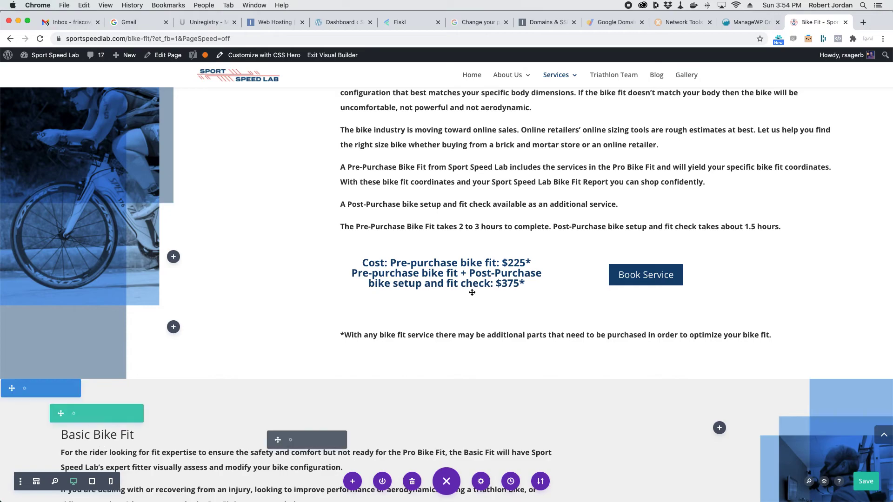
pyautogui.moveTo(380, 226); pyautogui.dragTo(418, 225)
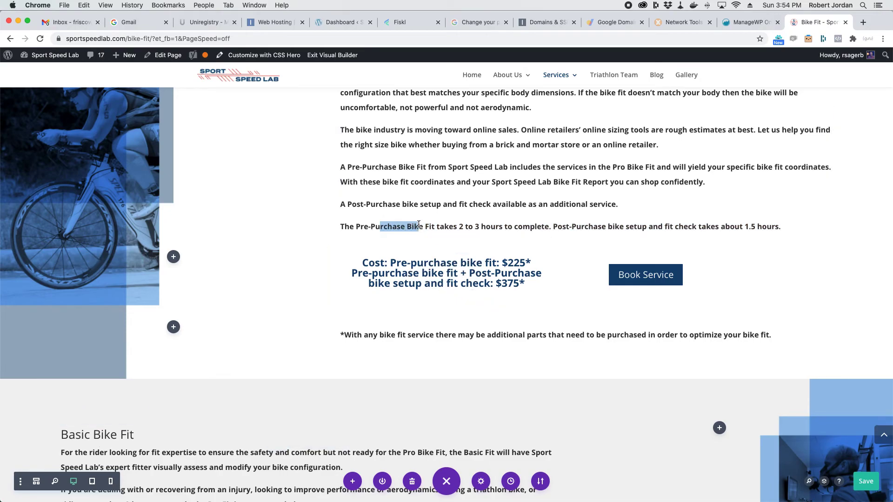
pyautogui.click(91, 483)
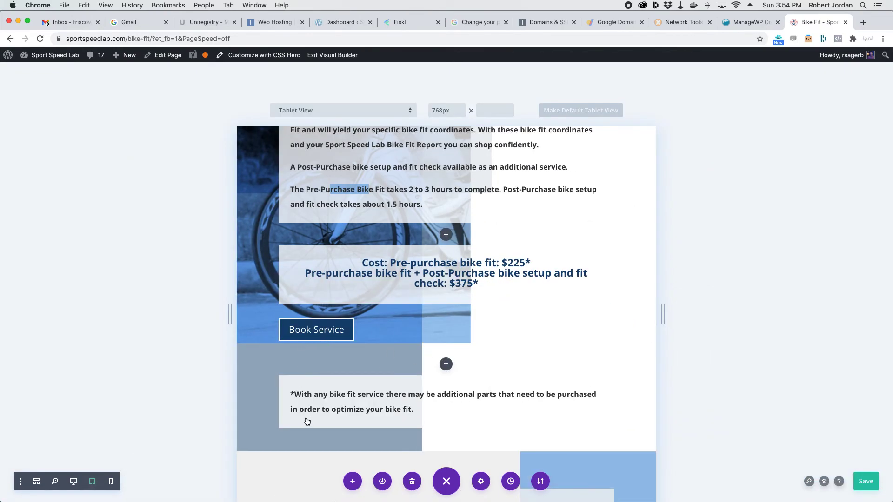
pyautogui.click(310, 400)
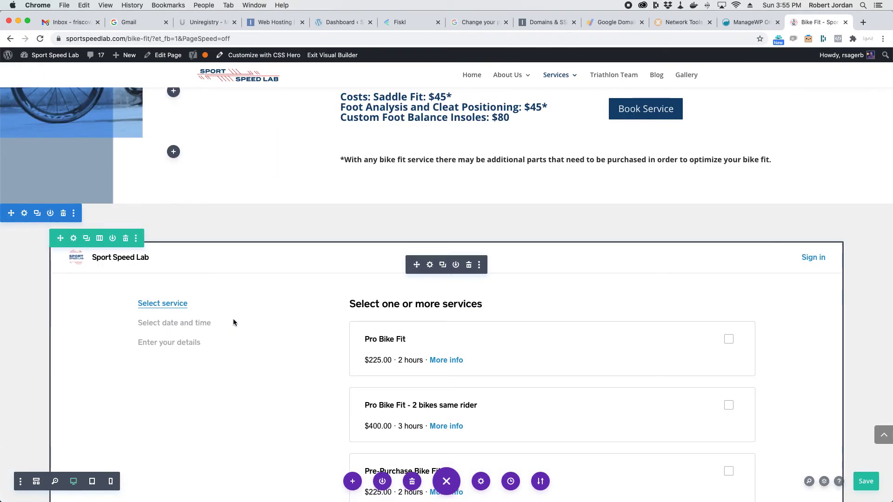
# Switch the page to wireframe view and look over its sections, rows and modules down to the booking widget and footer.
pyautogui.scroll(20, 233, 321)
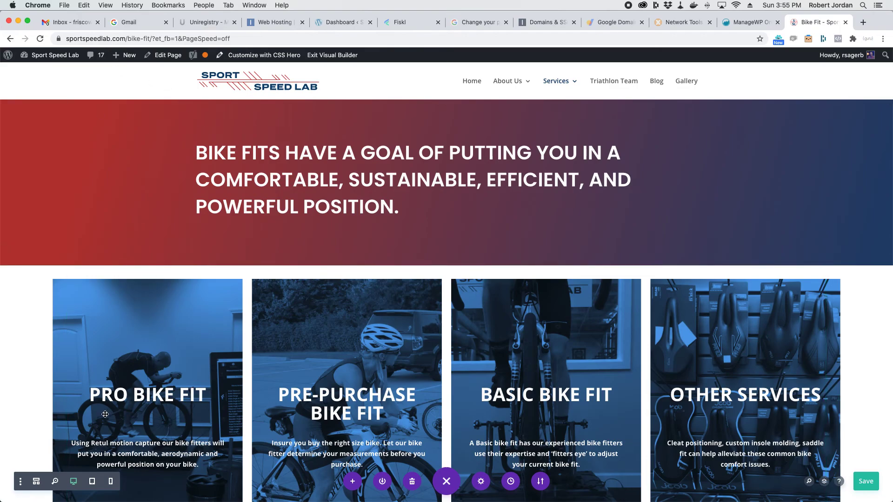
pyautogui.click(40, 485)
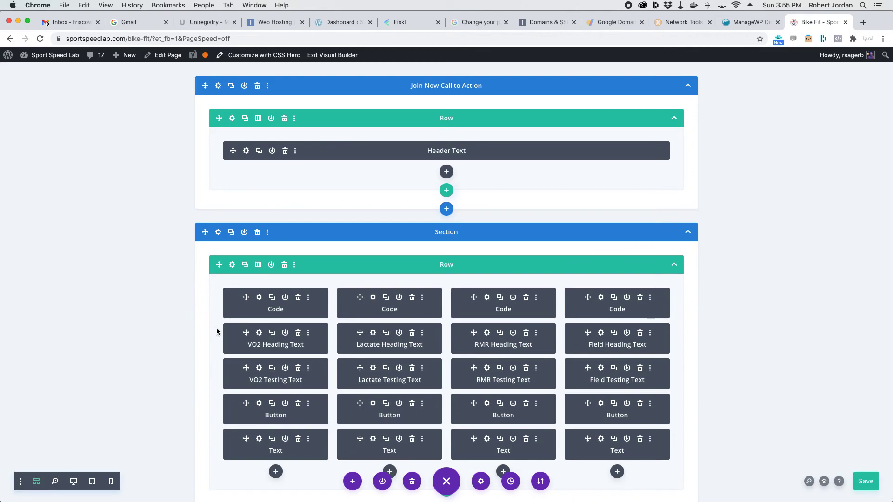
pyautogui.scroll(-20, 218, 329)
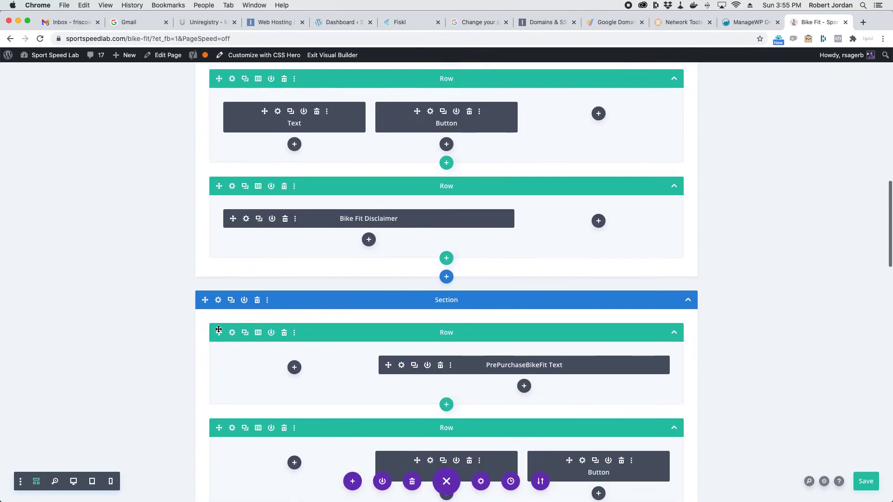
pyautogui.scroll(-15, 218, 329)
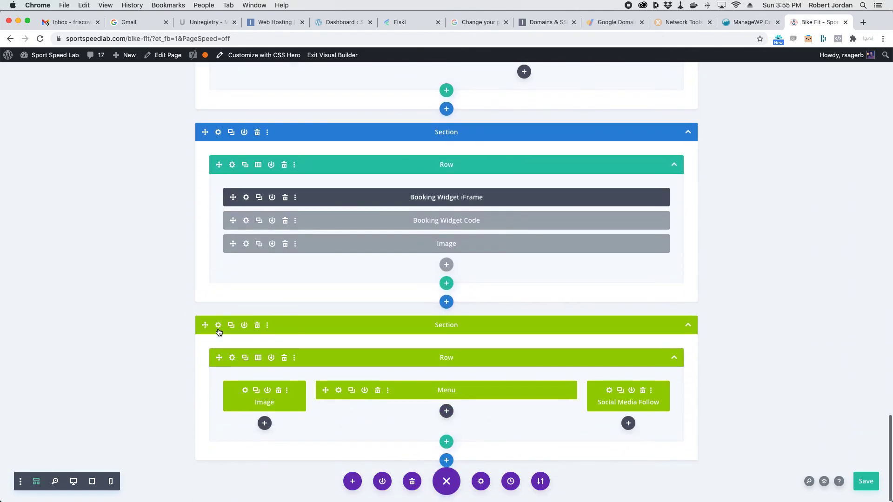
pyautogui.scroll(15, 642, 306)
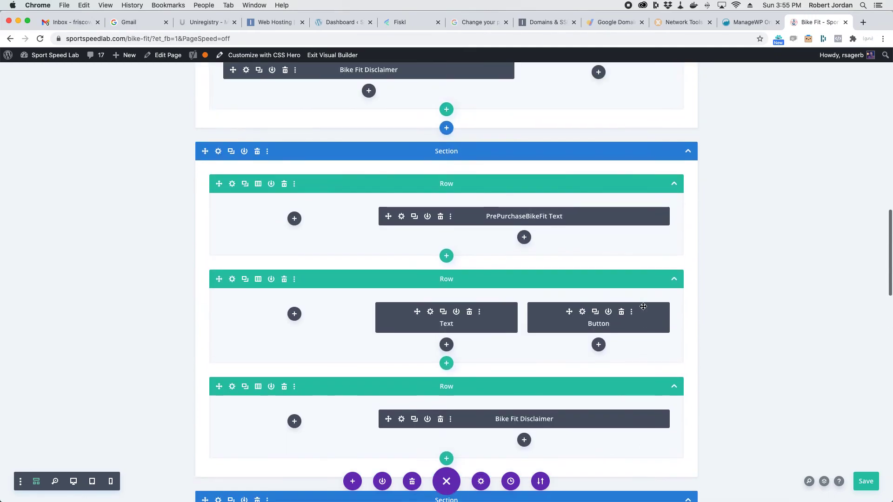
pyautogui.scroll(5, 637, 307)
pyautogui.hotkey('ctrl', 's')
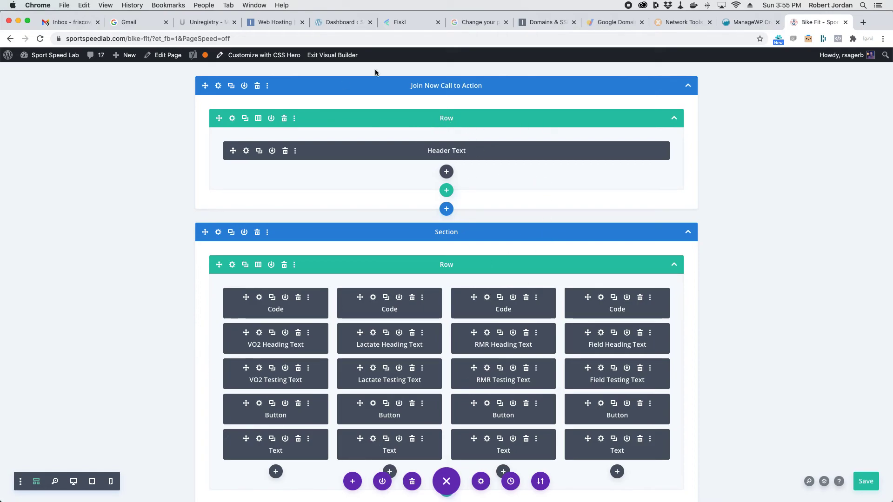
pyautogui.click(71, 482)
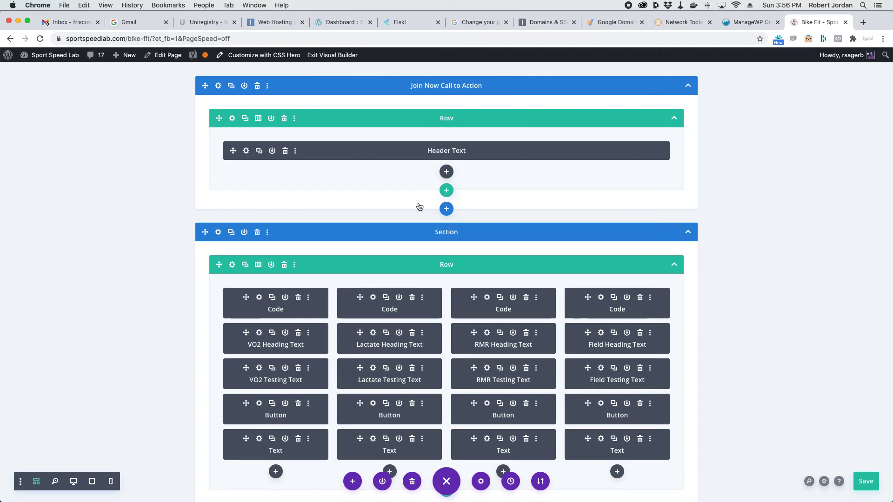
# Open the Header Text module's settings and examine its heading in both the visual and HTML text editors.
pyautogui.click(406, 156)
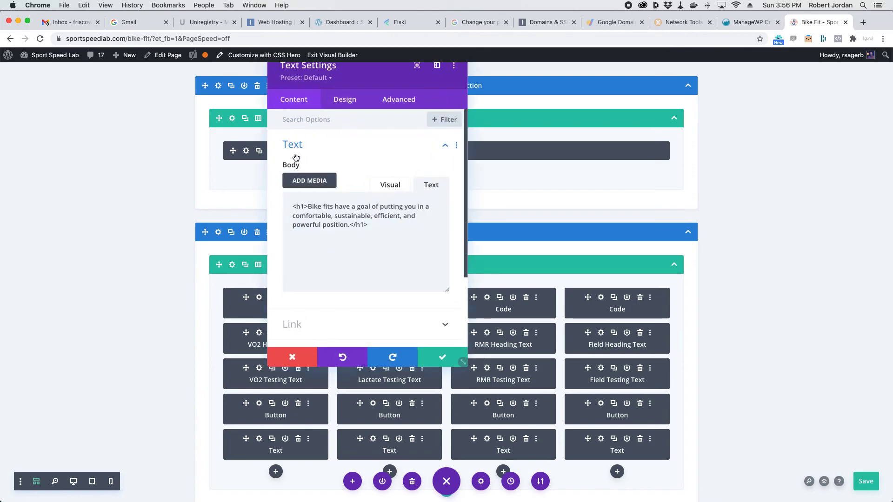
pyautogui.click(341, 219)
pyautogui.moveTo(350, 223); pyautogui.dragTo(331, 209)
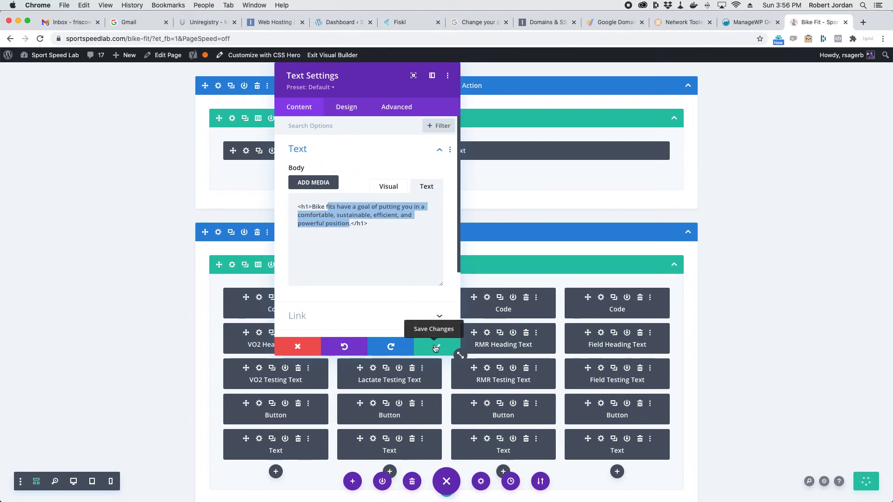
pyautogui.scroll(-3, 379, 235)
pyautogui.scroll(3, 379, 237)
pyautogui.click(397, 185)
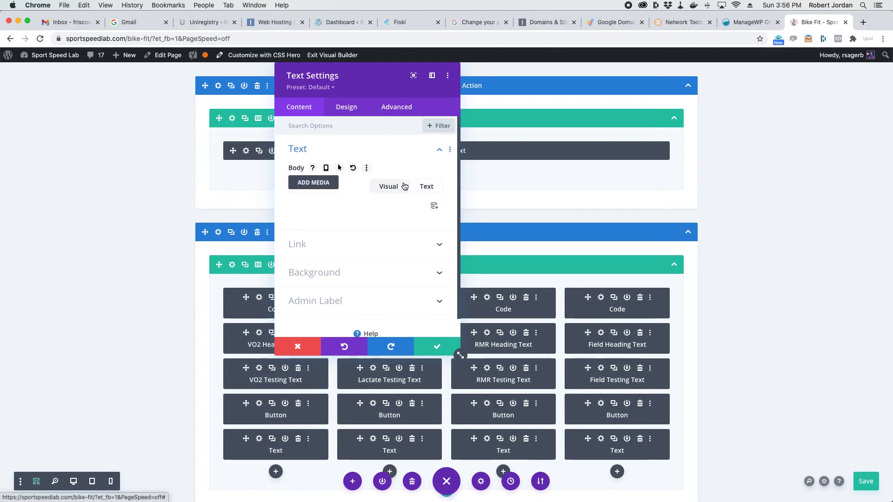
pyautogui.scroll(-2, 360, 284)
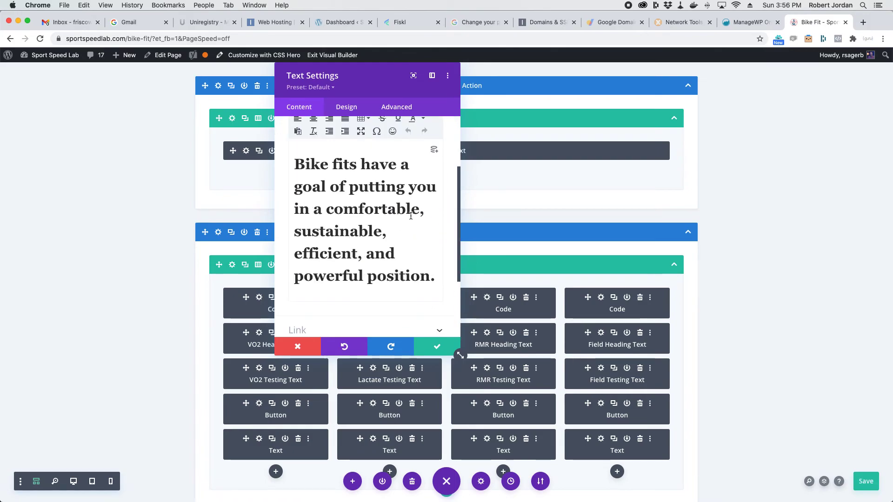
pyautogui.scroll(2, 414, 183)
pyautogui.click(428, 186)
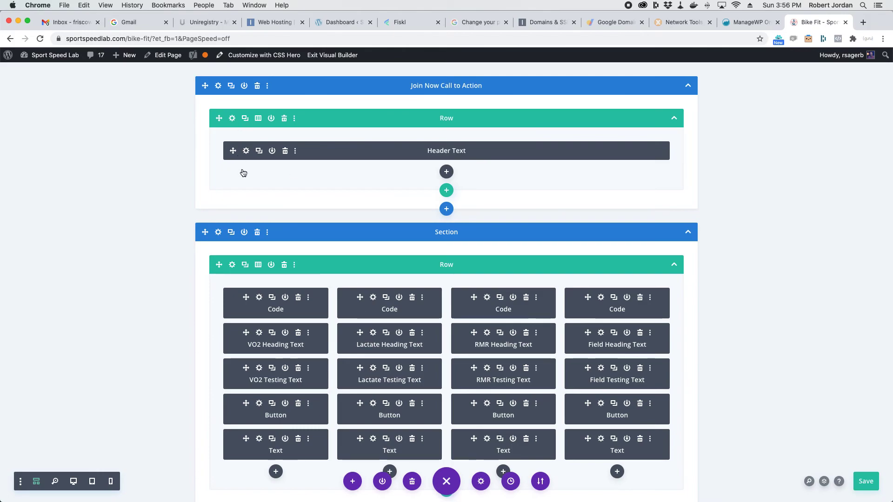
# Look through the wireframe modules from the four service columns and post slider down to the Basic Bike Fit section.
pyautogui.scroll(-2, 243, 171)
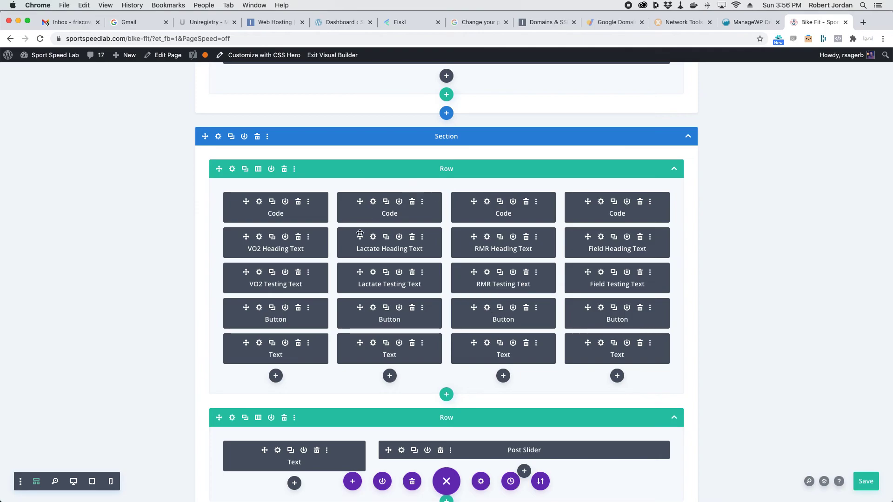
pyautogui.scroll(-3, 406, 391)
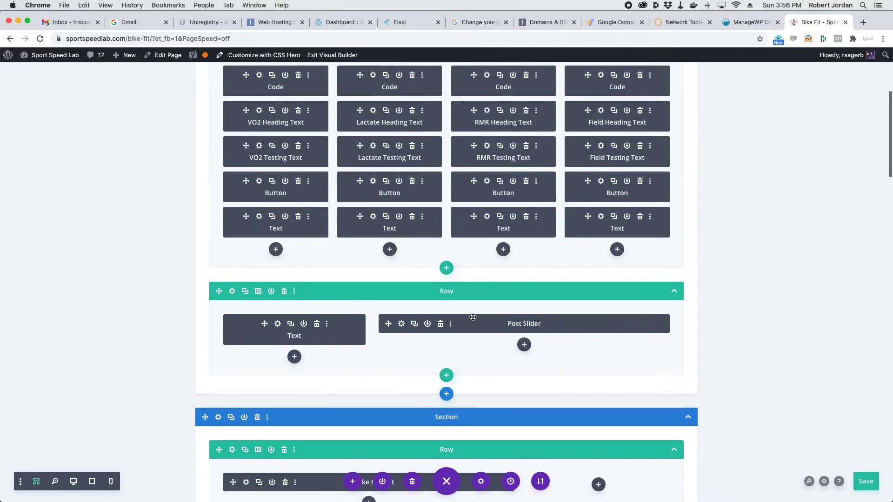
pyautogui.scroll(-3, 473, 313)
pyautogui.scroll(-1, 468, 328)
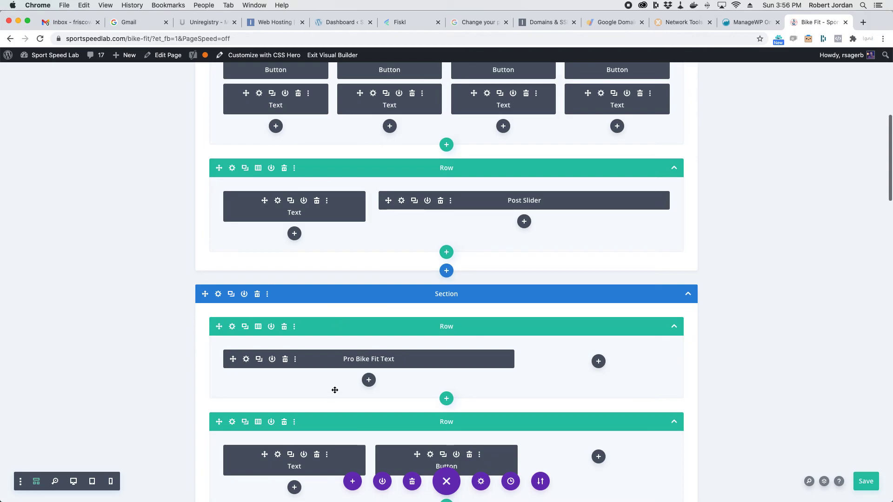
pyautogui.scroll(-2, 354, 353)
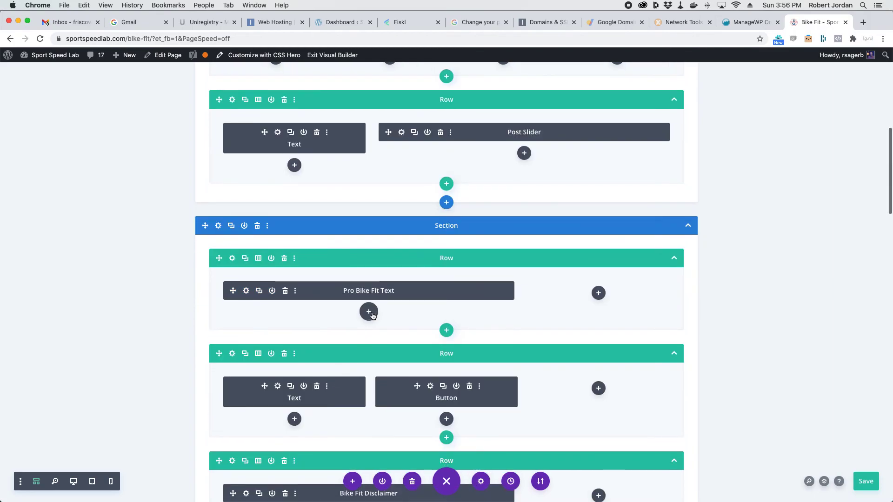
pyautogui.scroll(-4, 371, 312)
pyautogui.scroll(-2, 431, 314)
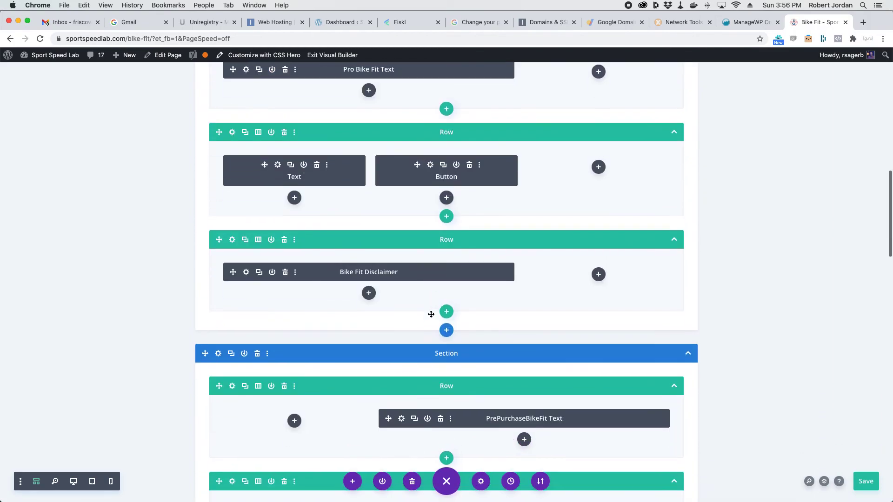
pyautogui.scroll(-3, 430, 316)
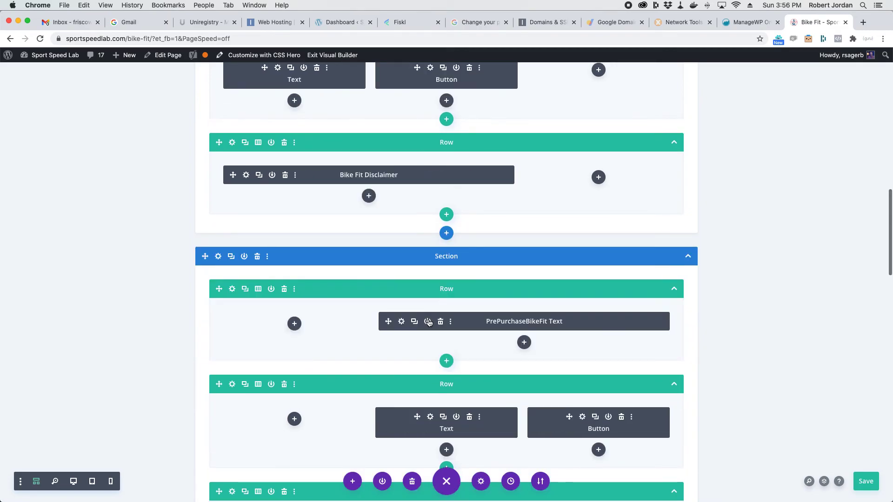
pyautogui.scroll(-4, 428, 322)
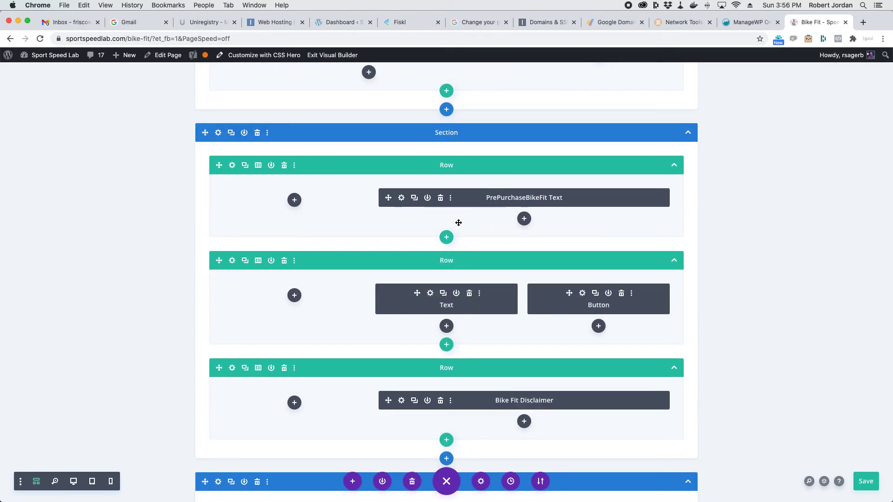
pyautogui.scroll(-3, 592, 448)
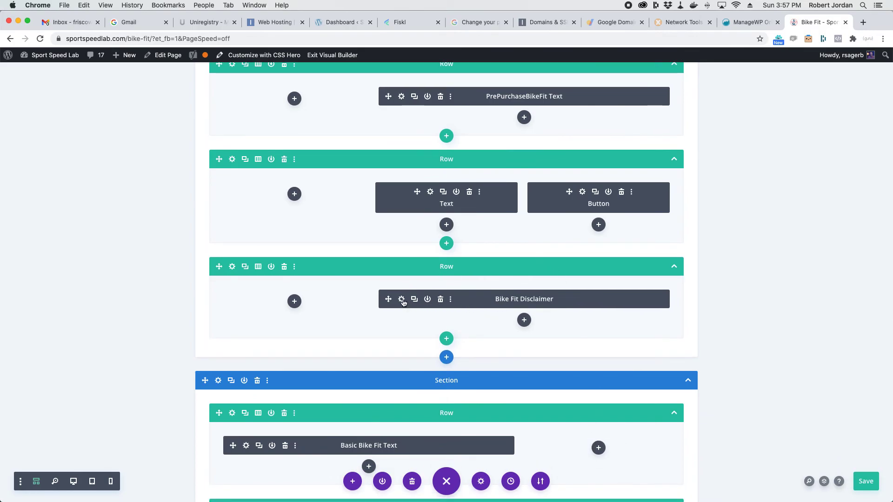
# Open the Bike Fit Disclaimer module's settings, examine its body text in the HTML editor, and close them without changes.
pyautogui.click(440, 304)
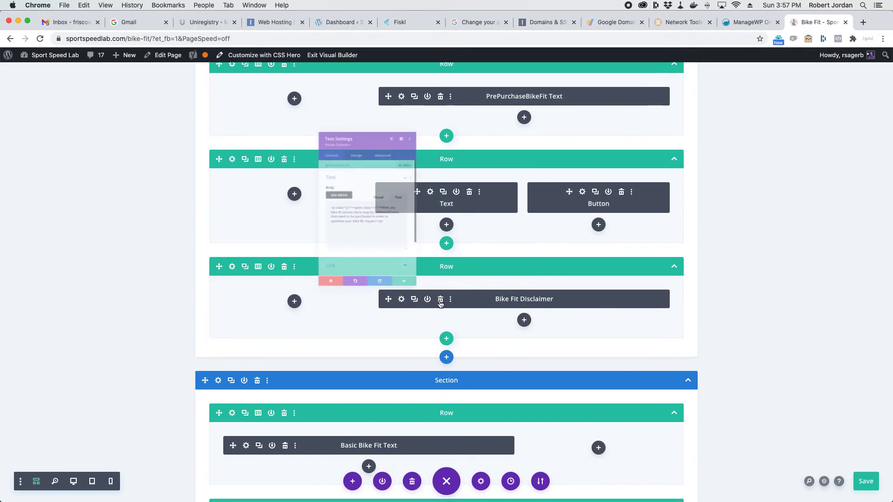
pyautogui.moveTo(409, 235); pyautogui.dragTo(322, 217)
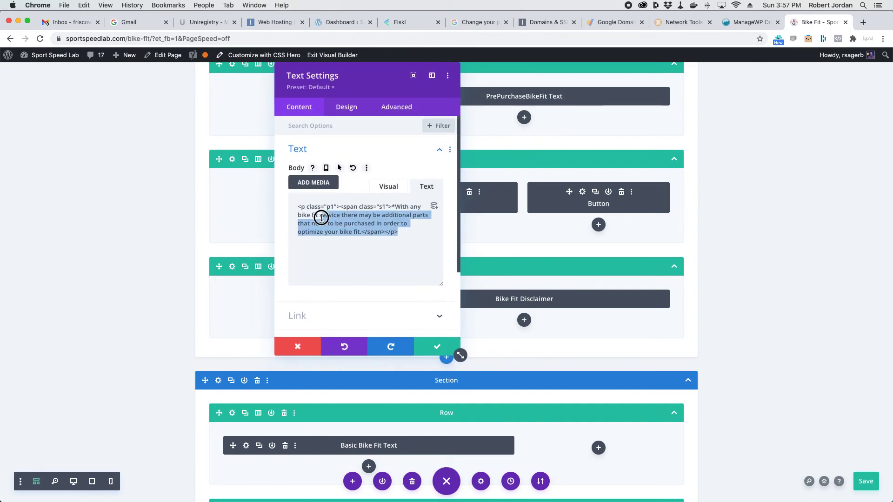
pyautogui.click(311, 345)
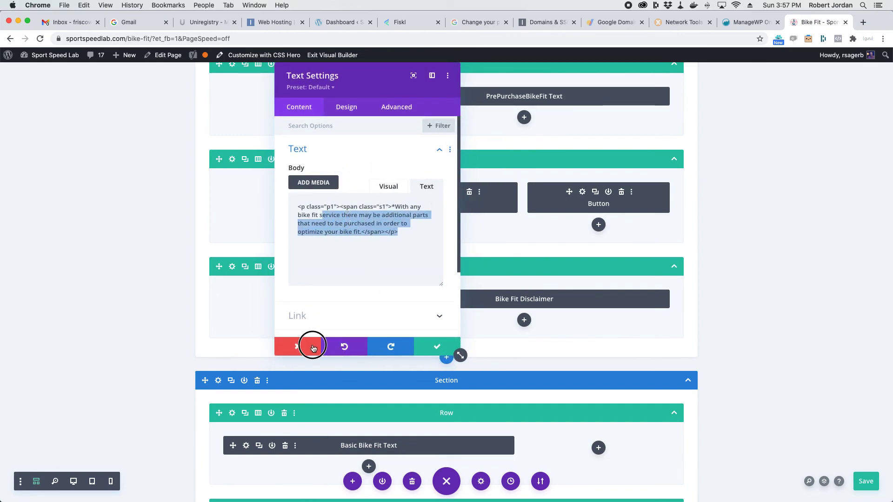
# Return the page to desktop view and look over the four bike fit service columns below the header.
pyautogui.scroll(15, 386, 130)
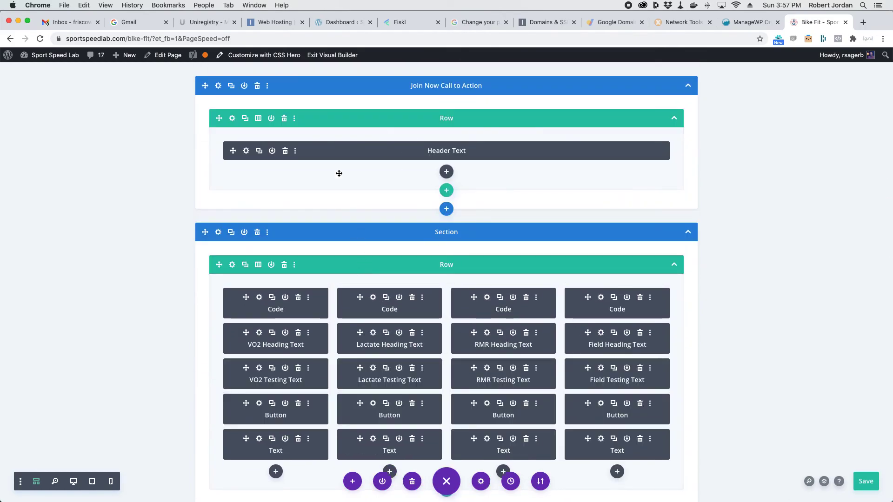
pyautogui.click(74, 483)
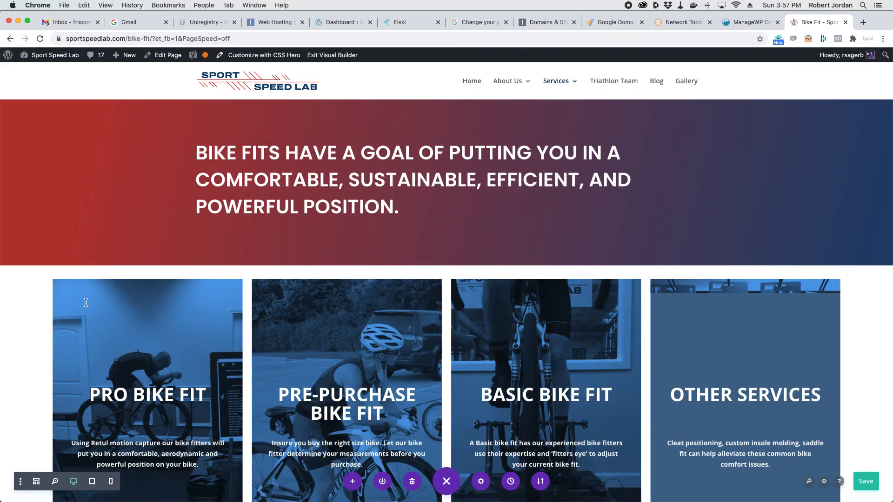
pyautogui.scroll(-5, 96, 287)
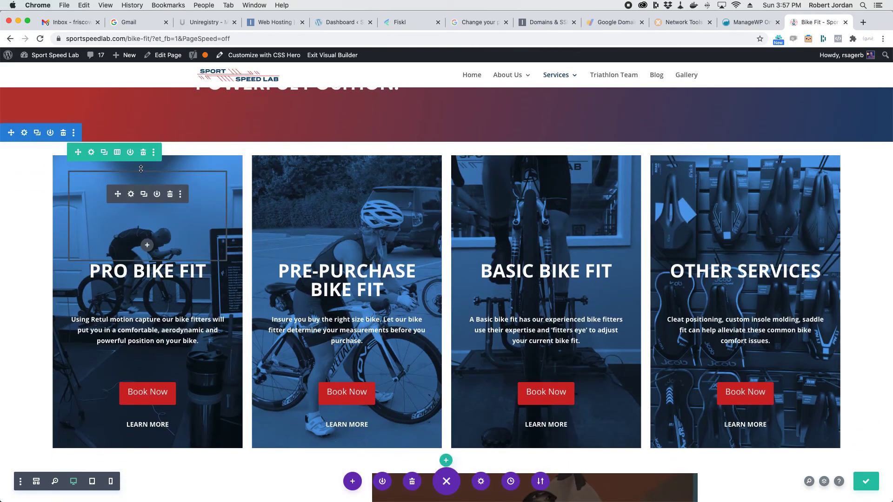
pyautogui.moveTo(93, 156); pyautogui.dragTo(114, 175)
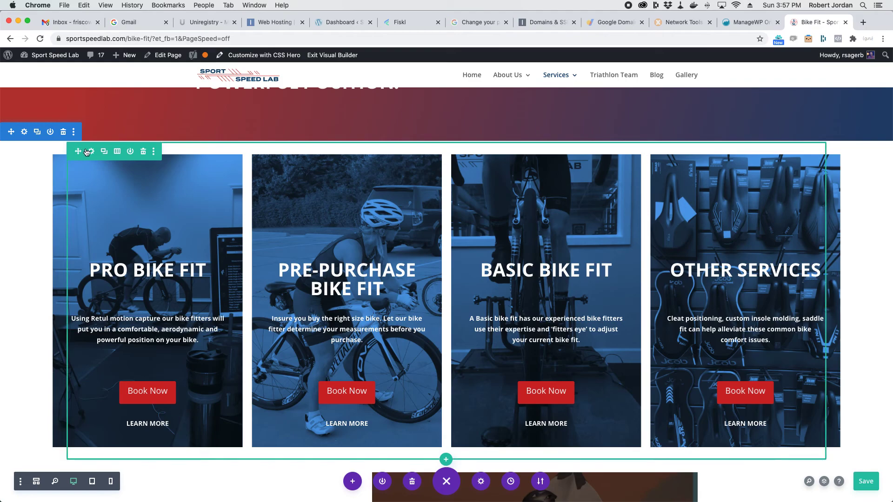
pyautogui.scroll(2, 96, 158)
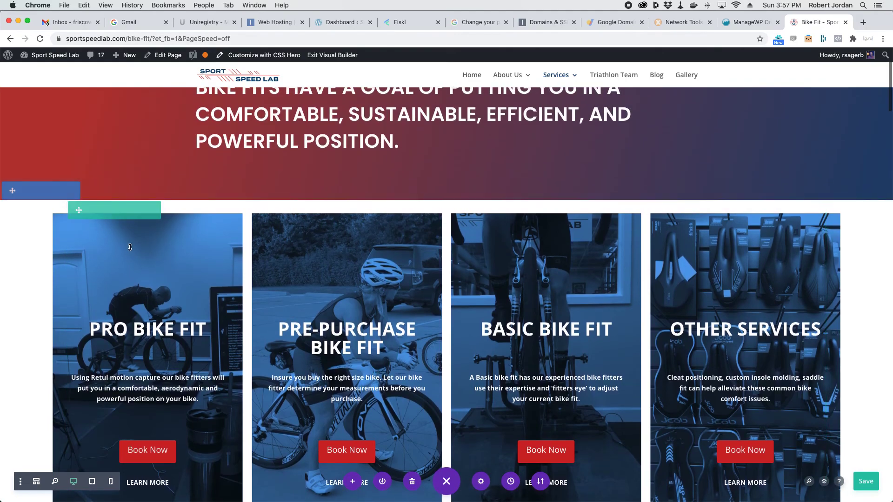
# Examine the link and background image settings of the Pro Bike Fit column through its row's settings, discarding any changes.
pyautogui.click(91, 211)
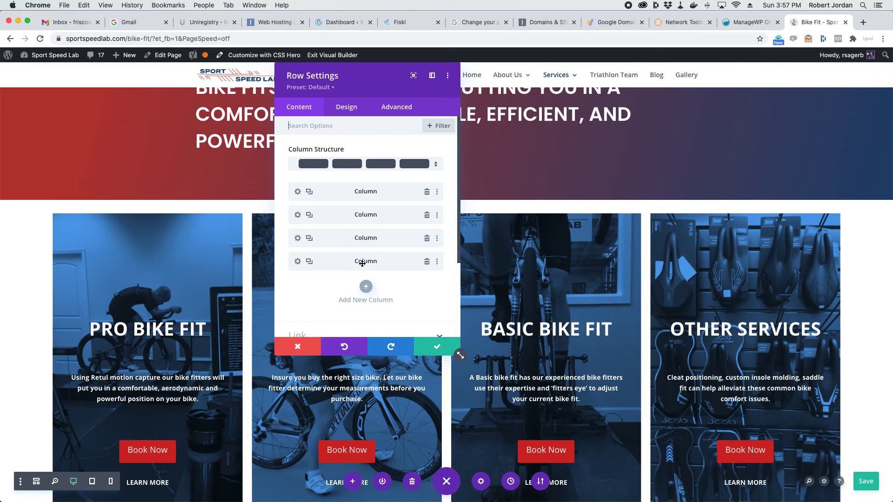
pyautogui.click(296, 192)
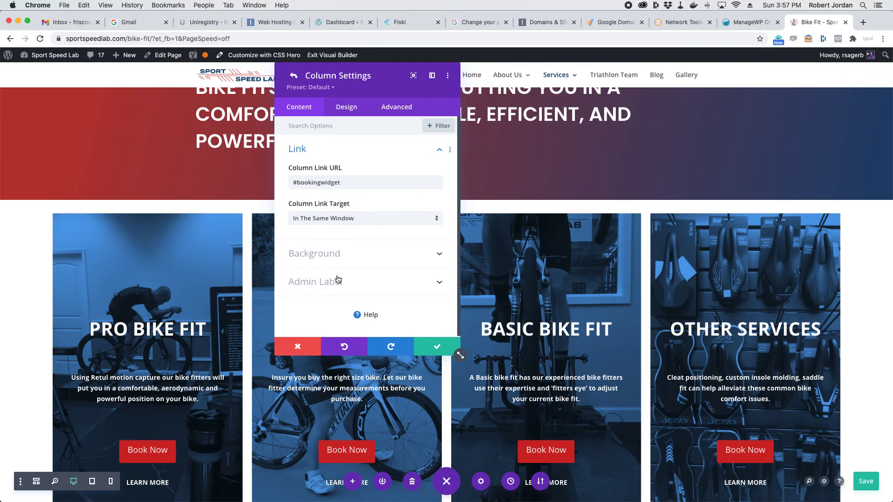
pyautogui.click(344, 258)
pyautogui.scroll(-3, 348, 298)
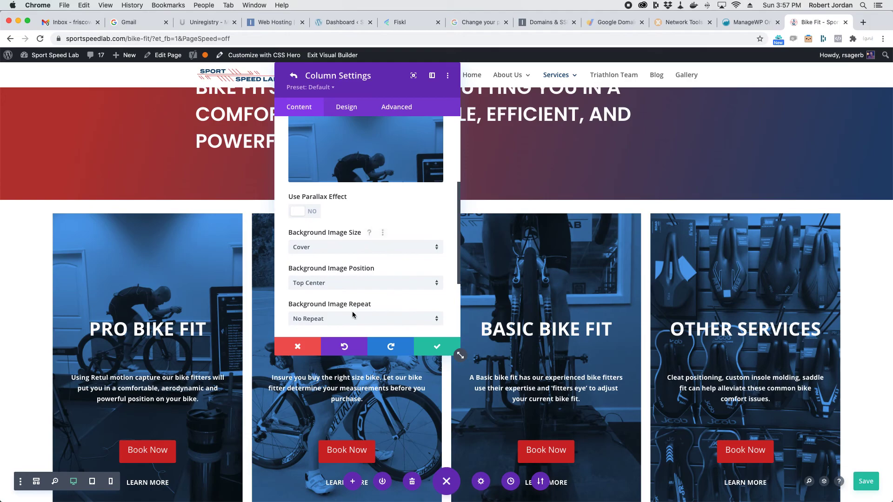
pyautogui.click(295, 347)
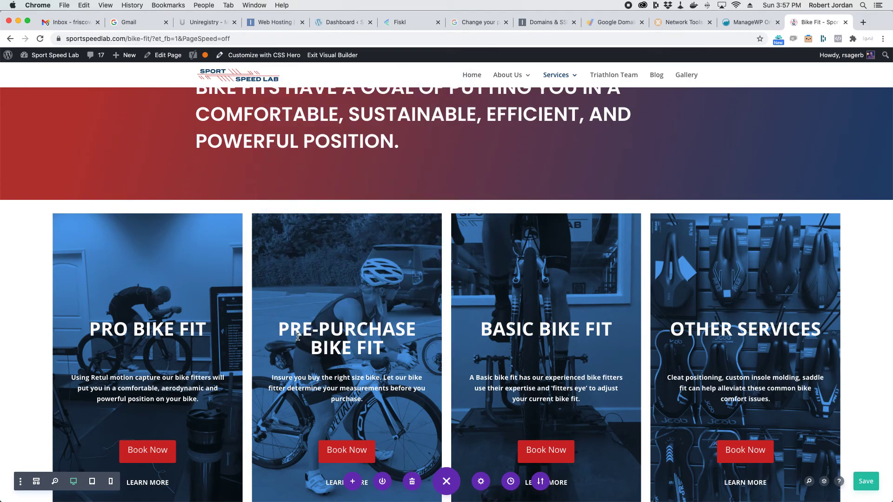
# In wireframe view, open the four-column row's first column and bring up its background image settings.
pyautogui.click(37, 482)
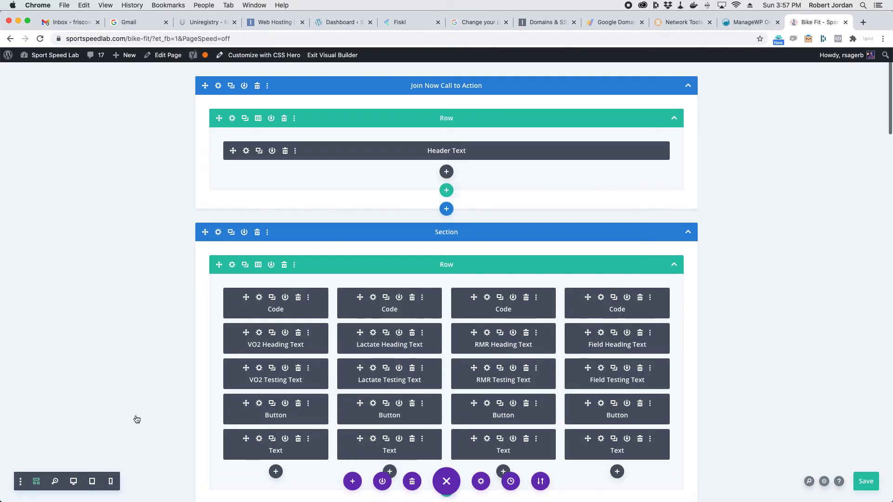
pyautogui.click(232, 264)
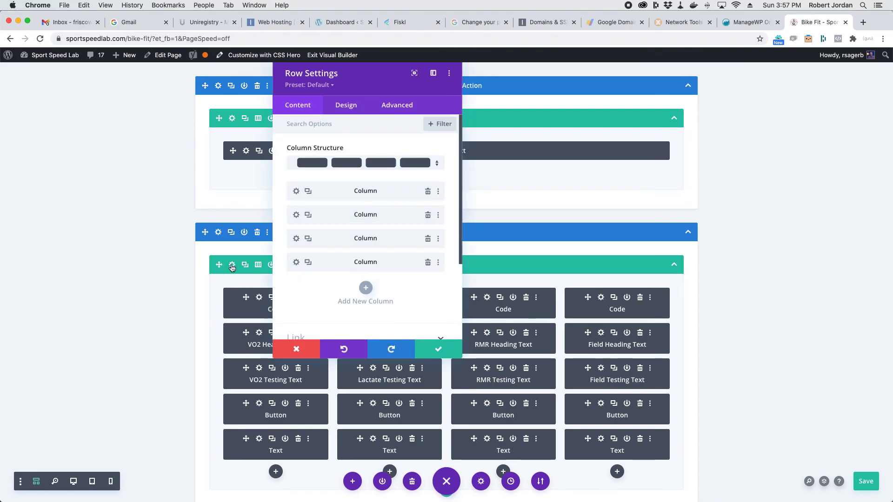
pyautogui.click(298, 192)
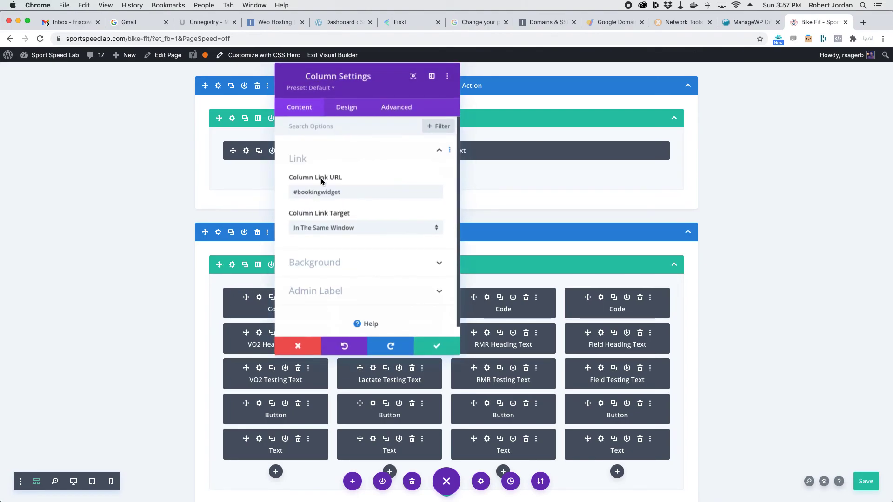
pyautogui.click(343, 113)
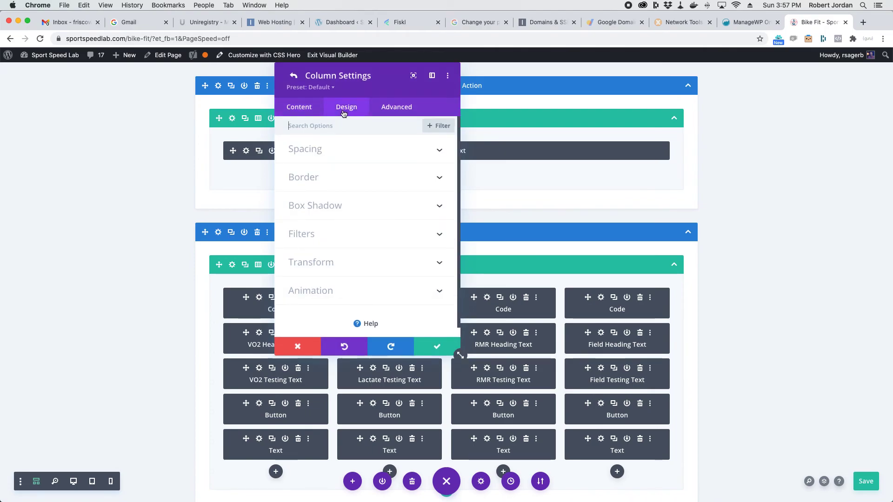
pyautogui.click(307, 113)
pyautogui.click(346, 255)
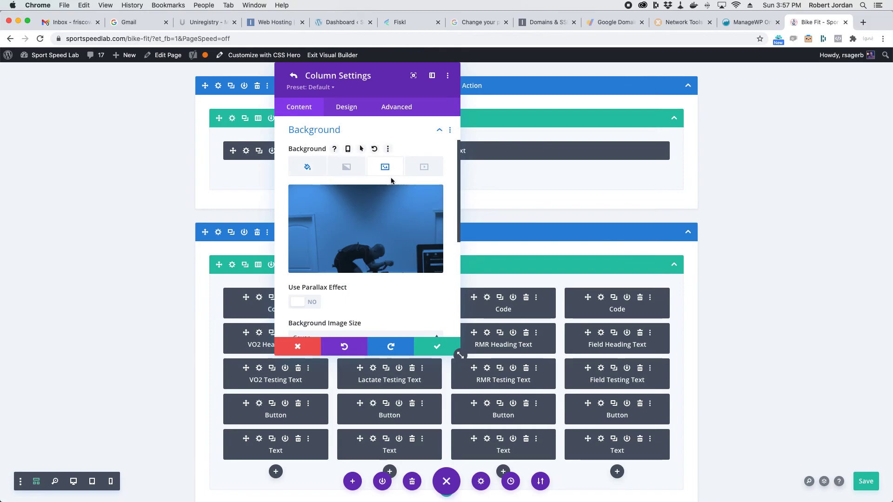
# View the media library choices for the column's background image, leaving without a selection and closing the column and row settings.
pyautogui.click(401, 200)
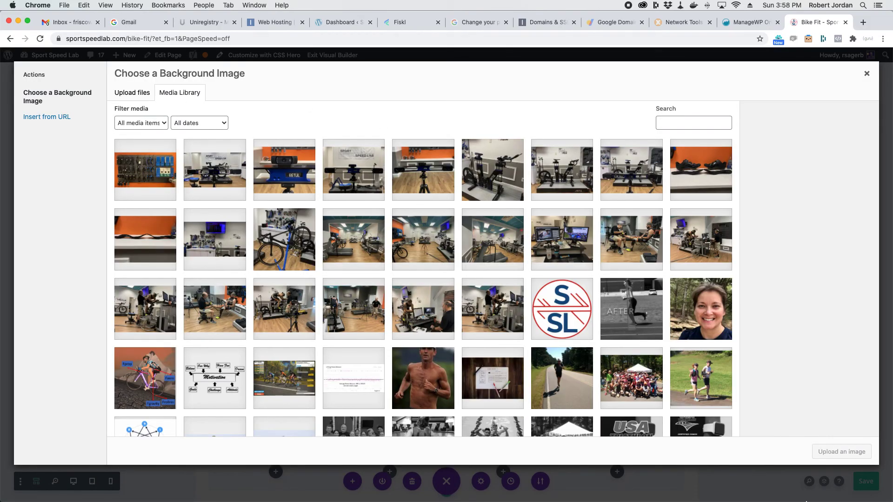
pyautogui.click(866, 74)
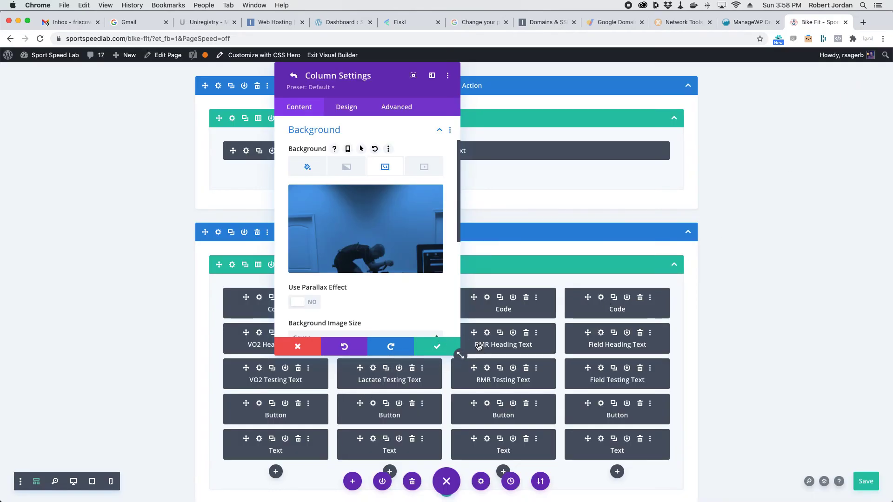
pyautogui.click(438, 347)
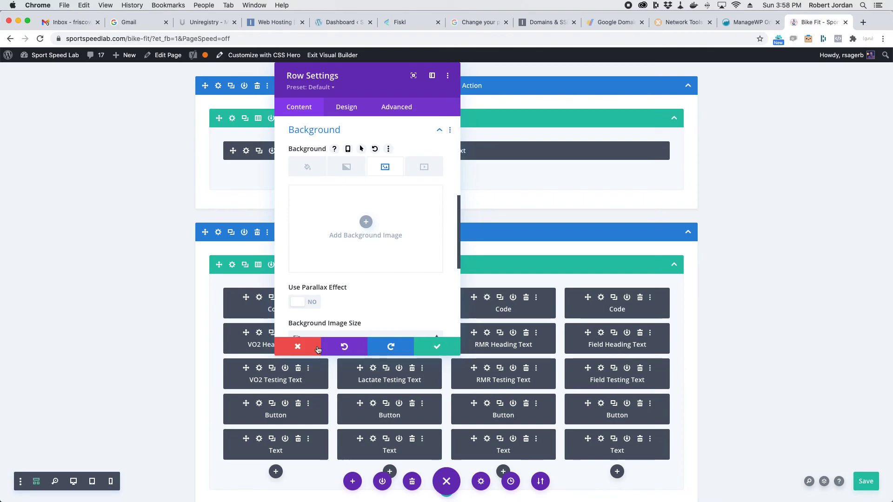
pyautogui.click(291, 347)
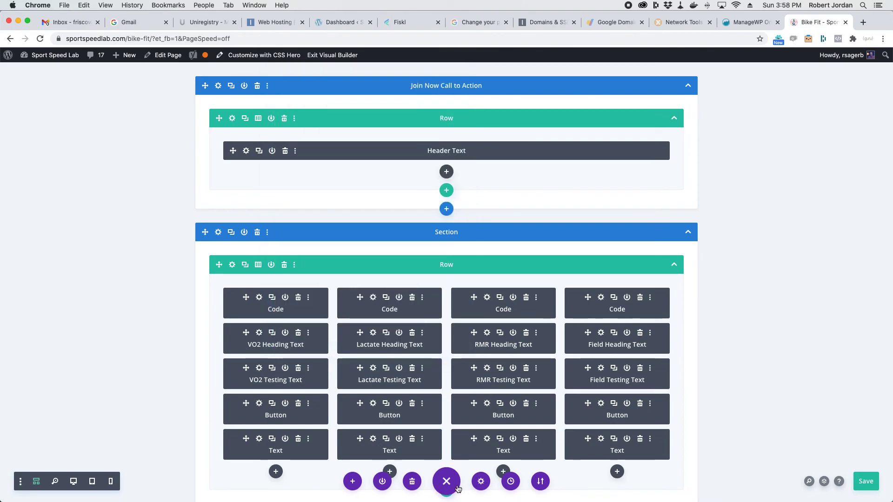
# Exit the Visual Builder with the page changes saved and look over the live Bike Fit page.
pyautogui.click(440, 486)
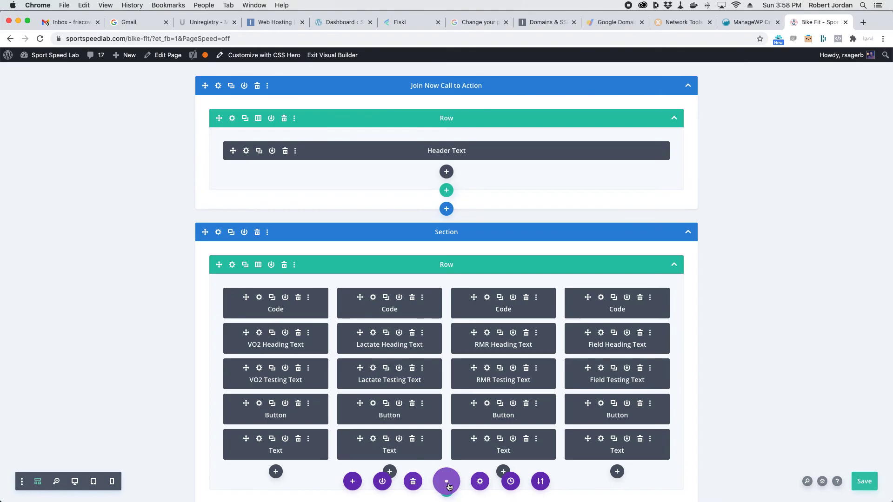
pyautogui.click(332, 55)
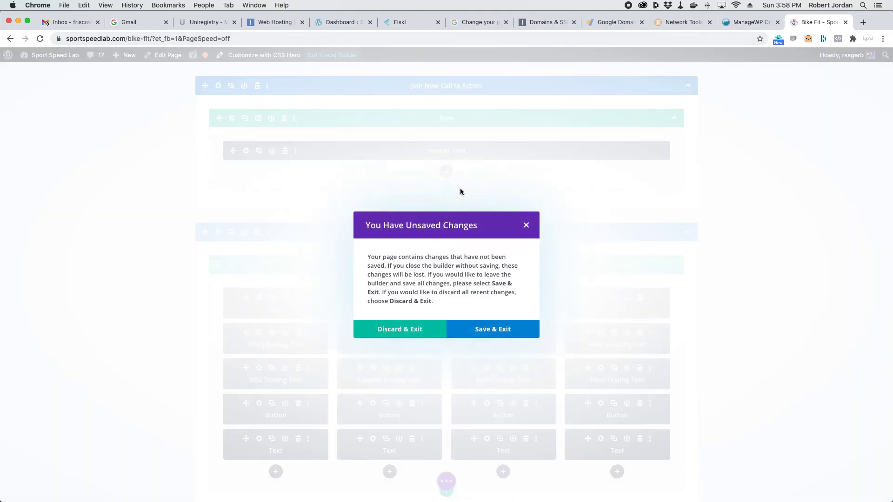
pyautogui.click(518, 334)
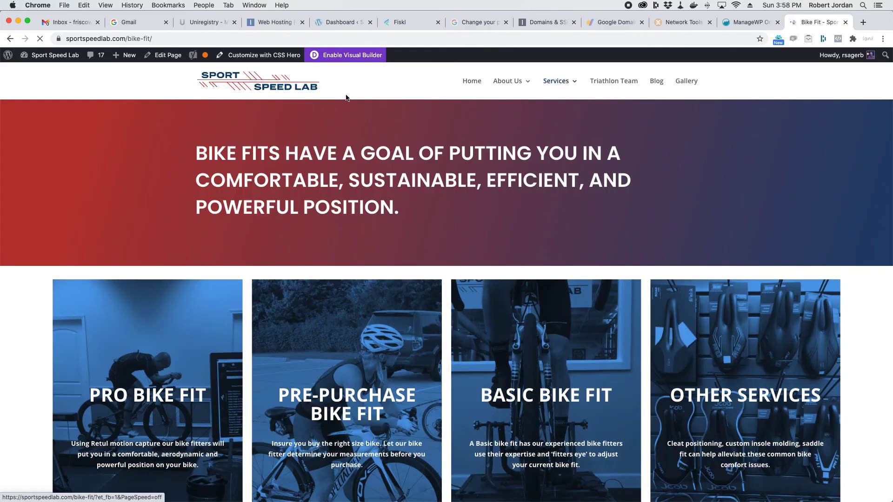
pyautogui.scroll(-3, 422, 268)
pyautogui.scroll(3, 423, 269)
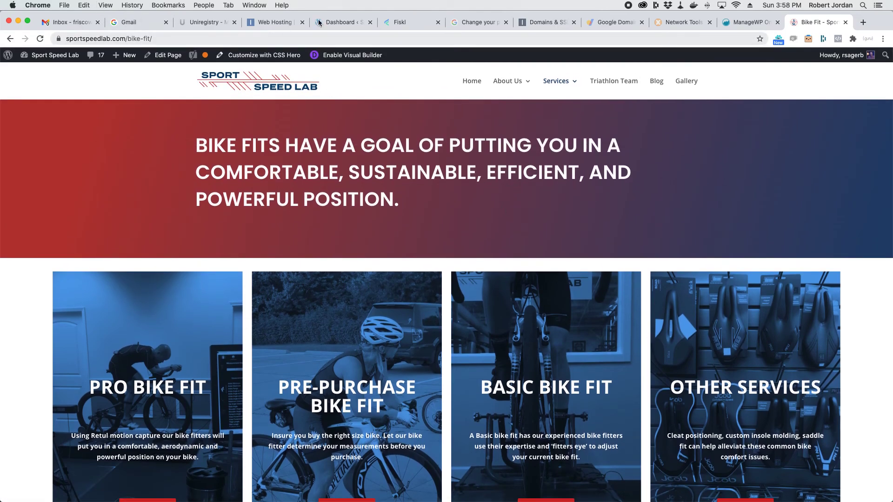
# Go to the site's WordPress dashboard and open the list of all pages.
pyautogui.moveTo(59, 61)
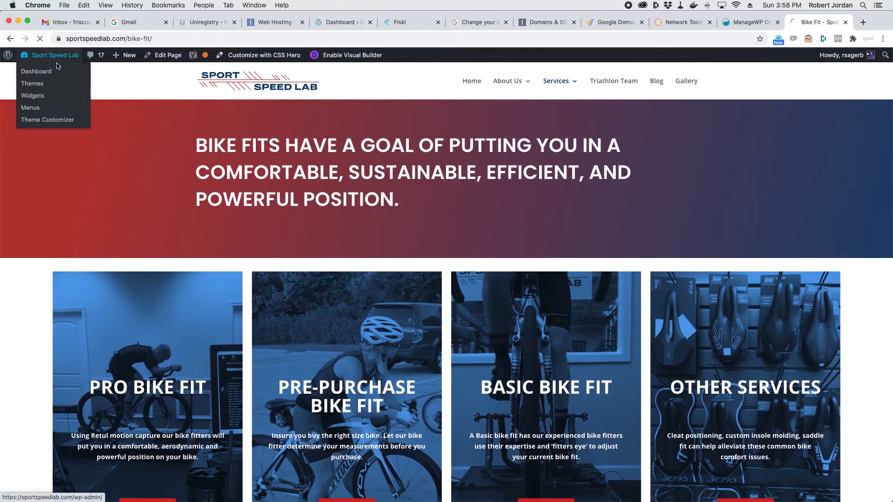
pyautogui.click(53, 75)
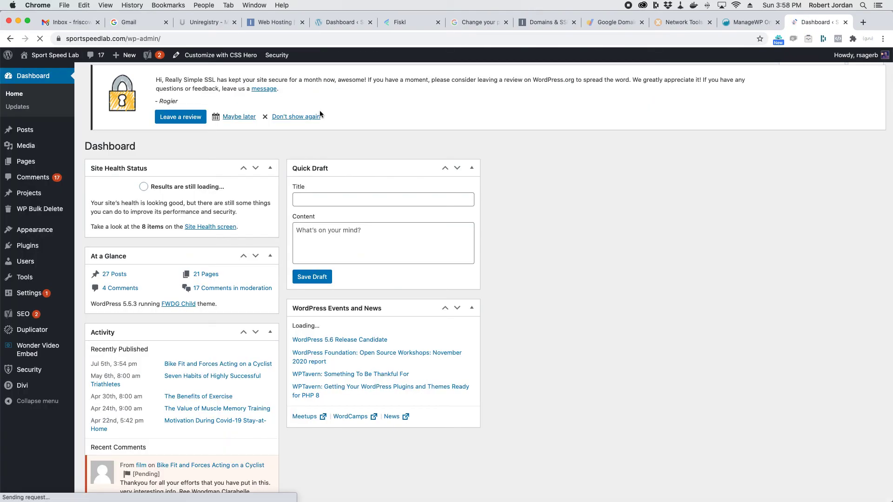
pyautogui.click(26, 165)
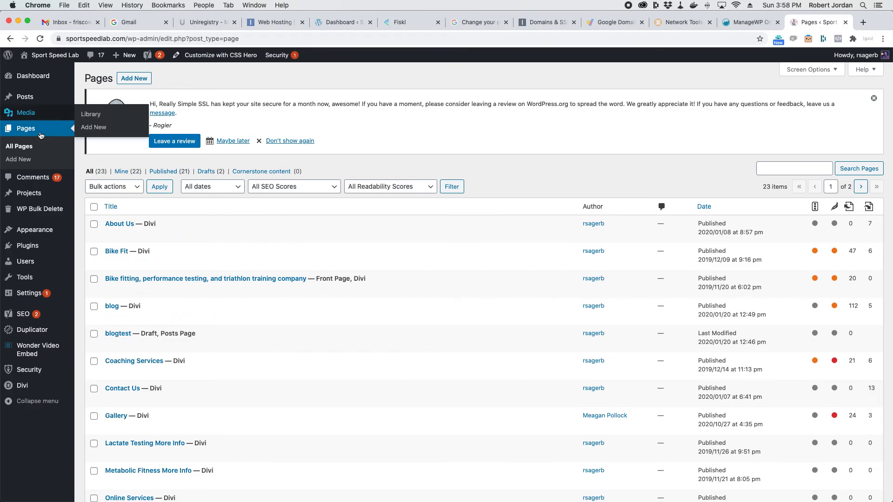
# Look through the page list and open the Bike Fit page in the backend editor.
pyautogui.scroll(-10, 227, 330)
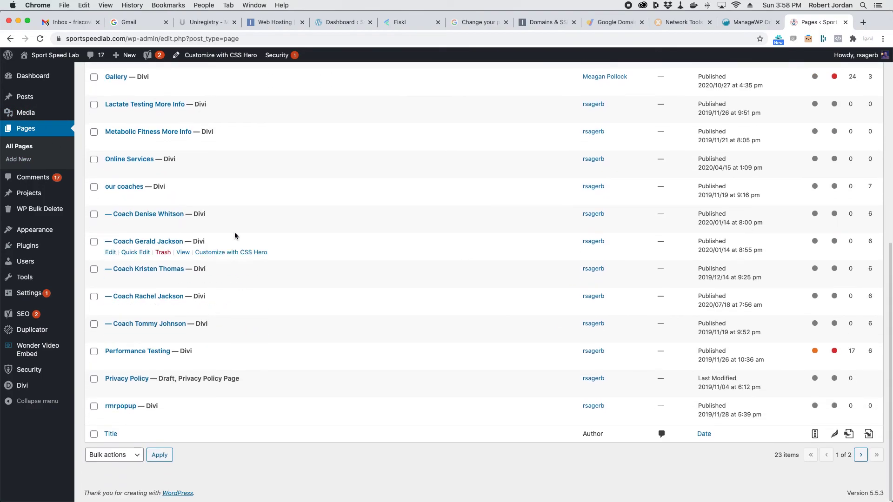
pyautogui.scroll(5, 356, 215)
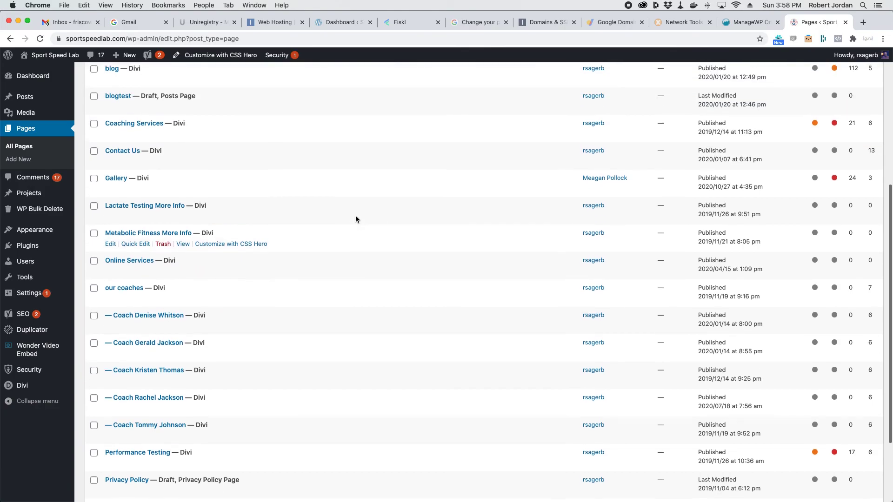
pyautogui.scroll(2, 354, 226)
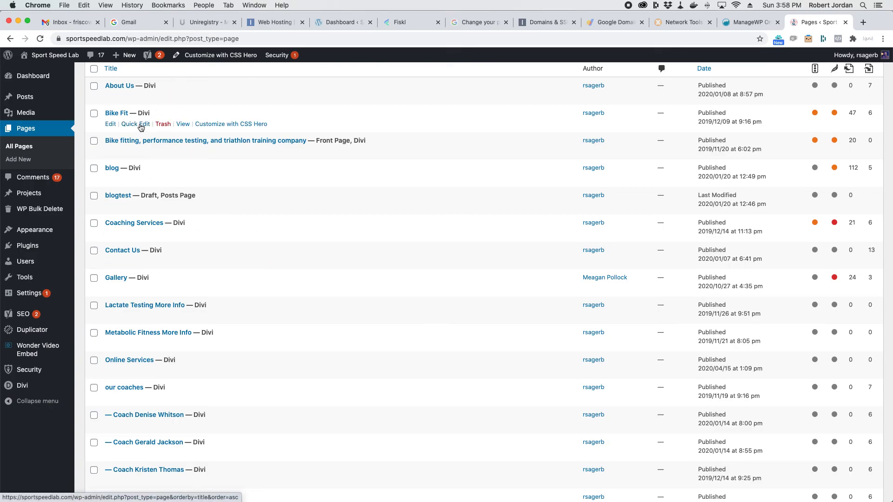
pyautogui.click(110, 124)
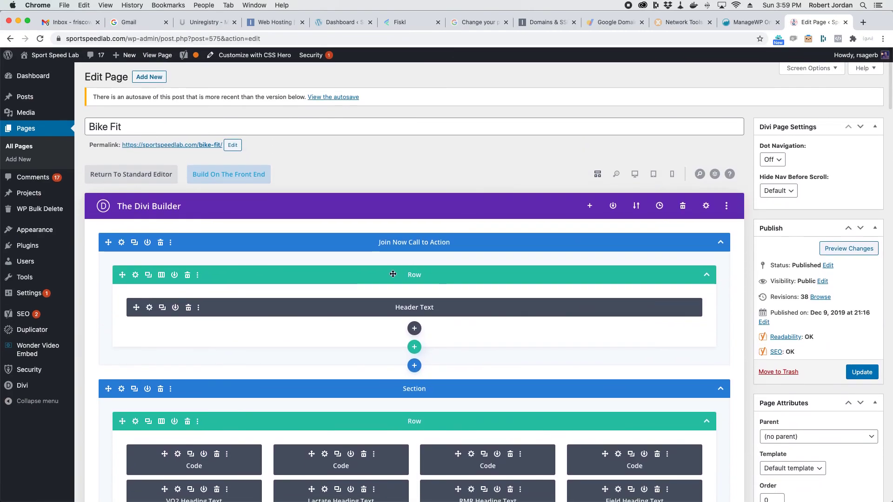
# Look through the Bike Fit page's backend Divi Builder layout down to its SEO title, slug and meta description settings.
pyautogui.scroll(-10, 393, 274)
pyautogui.scroll(-10, 392, 274)
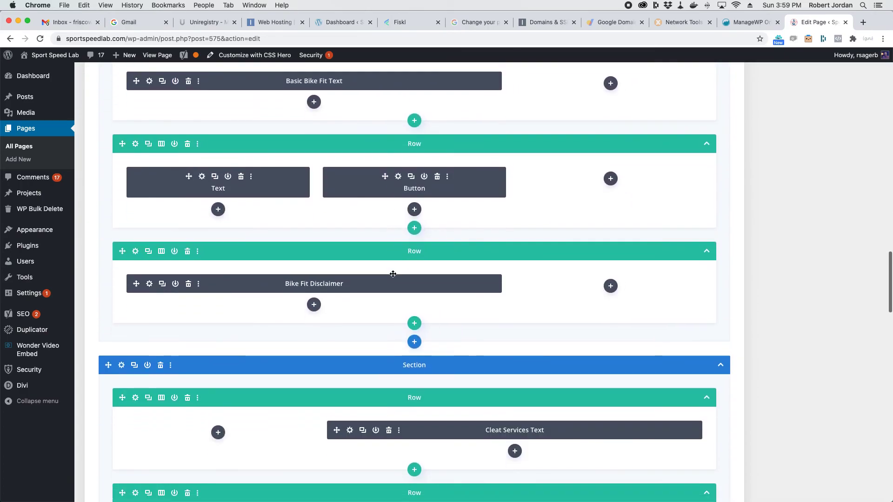
pyautogui.scroll(-10, 393, 274)
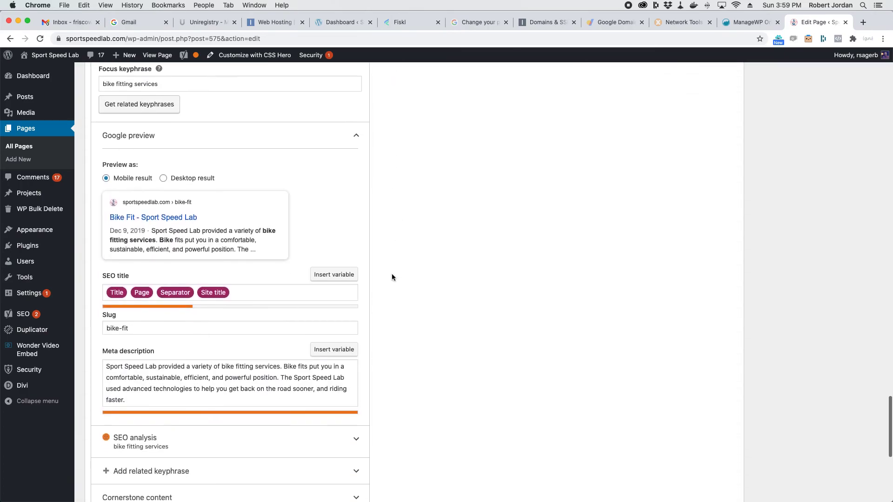
pyautogui.scroll(10, 392, 277)
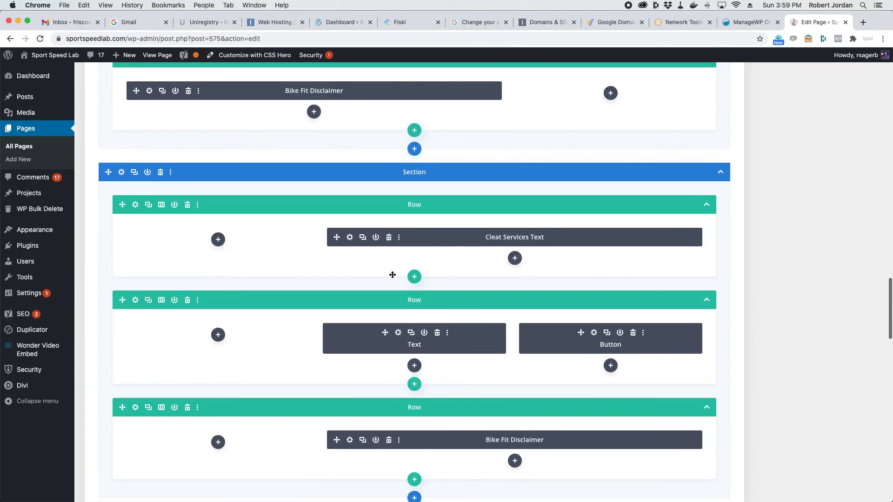
# Review the link URL and target of the button in the Pro Bike Fit section and close its settings without saving.
pyautogui.scroll(15, 407, 267)
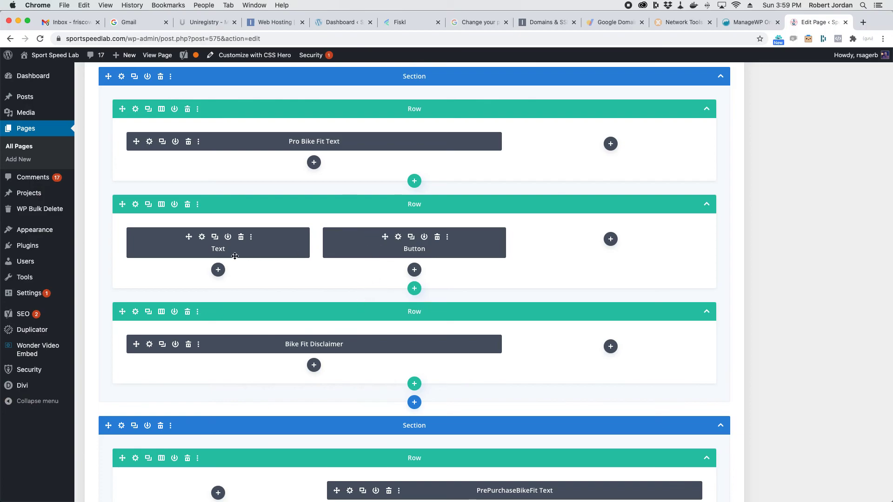
pyautogui.scroll(5, 387, 157)
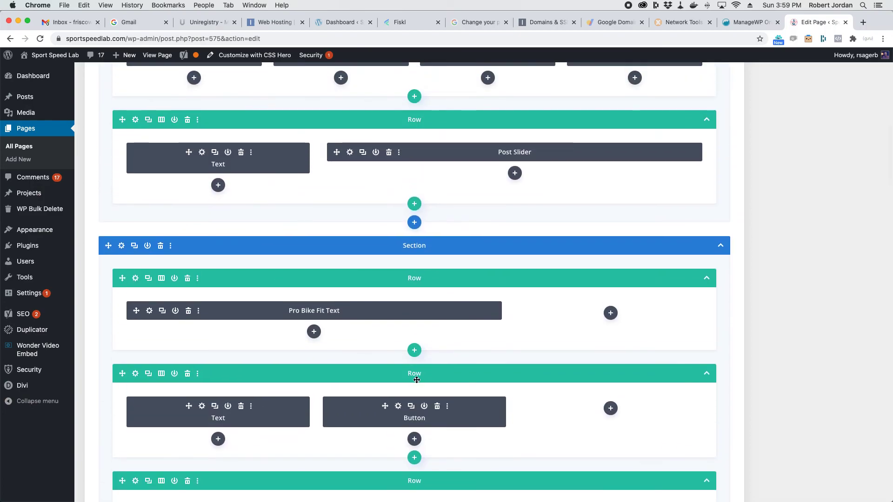
pyautogui.click(398, 406)
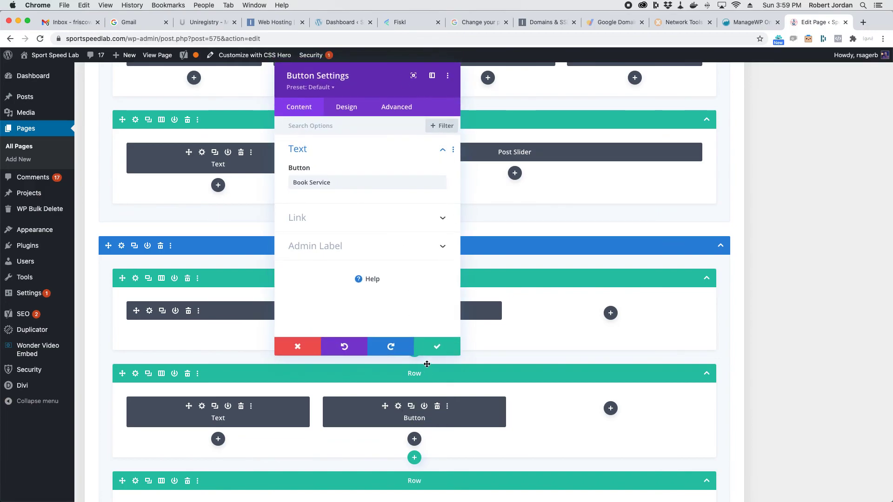
pyautogui.click(321, 218)
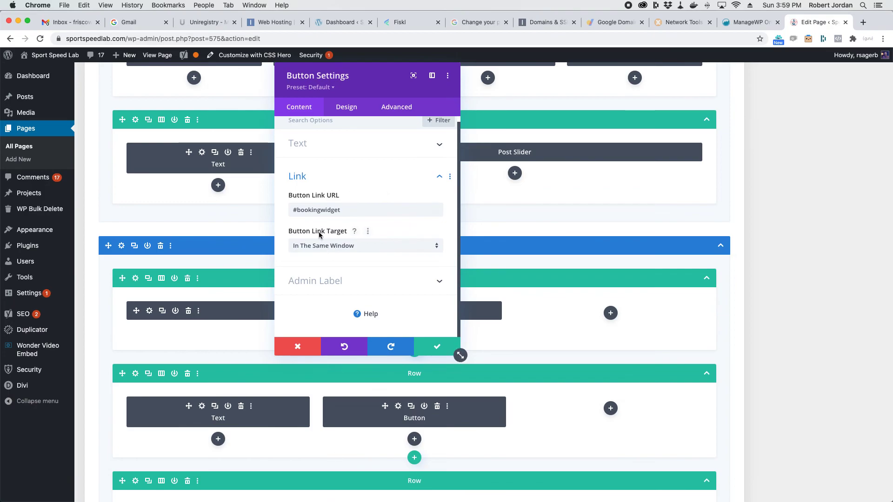
pyautogui.tripleClick(401, 217)
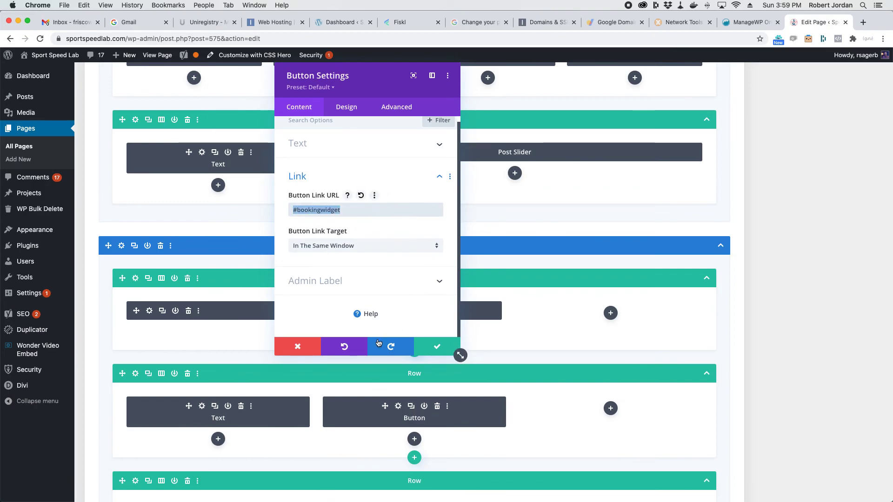
pyautogui.click(312, 348)
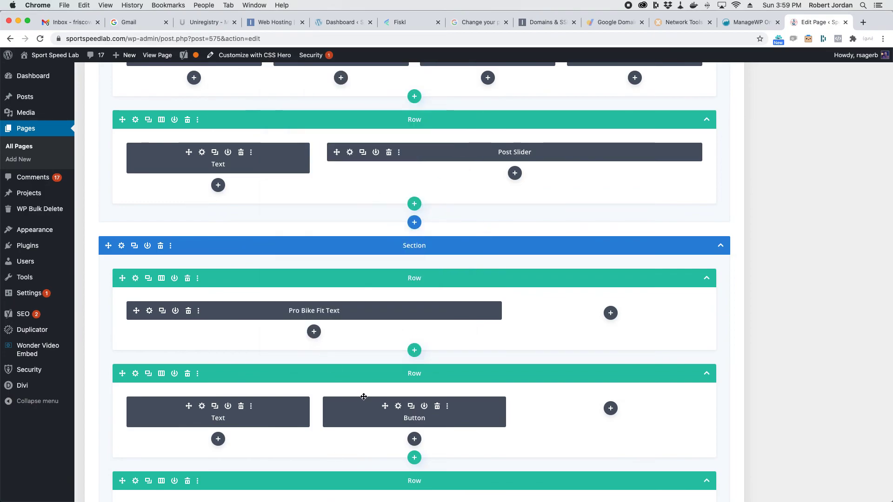
# Look back over the Bike Fit page's builder layout and its publishing options.
pyautogui.scroll(-2, 363, 396)
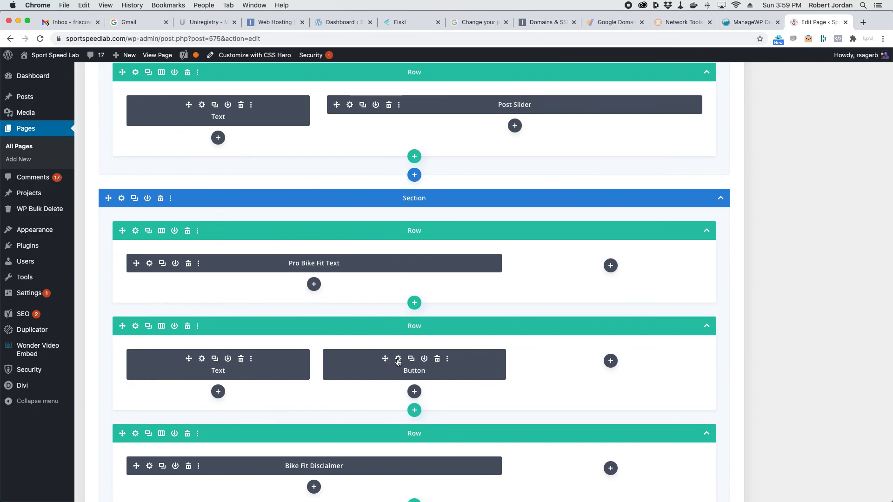
pyautogui.scroll(-10, 353, 316)
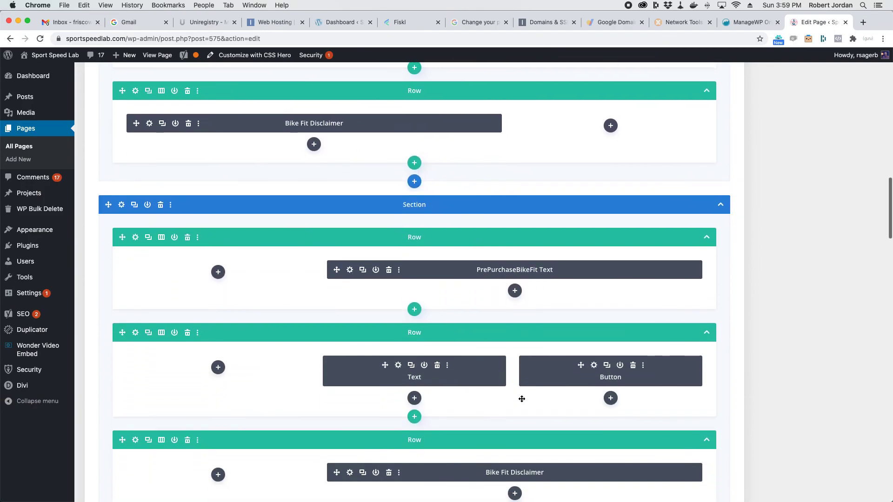
pyautogui.scroll(15, 329, 304)
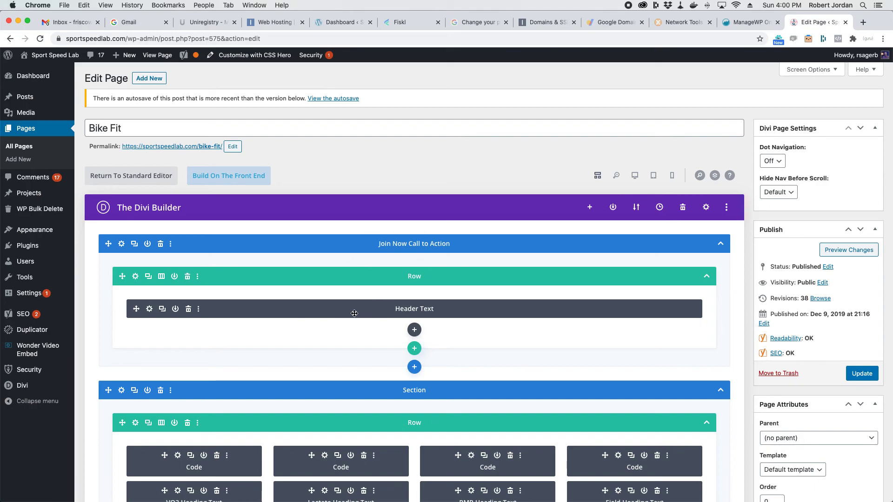
pyautogui.scroll(-10, 639, 303)
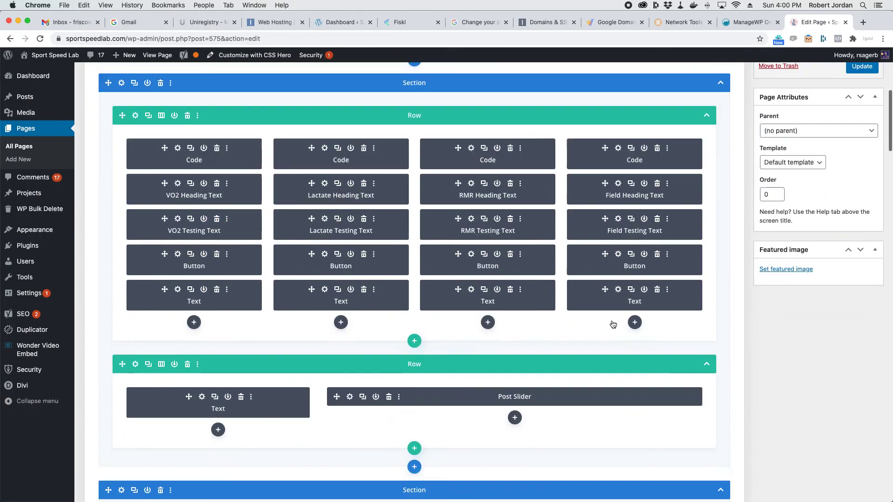
pyautogui.scroll(4, 598, 159)
pyautogui.scroll(2, 599, 159)
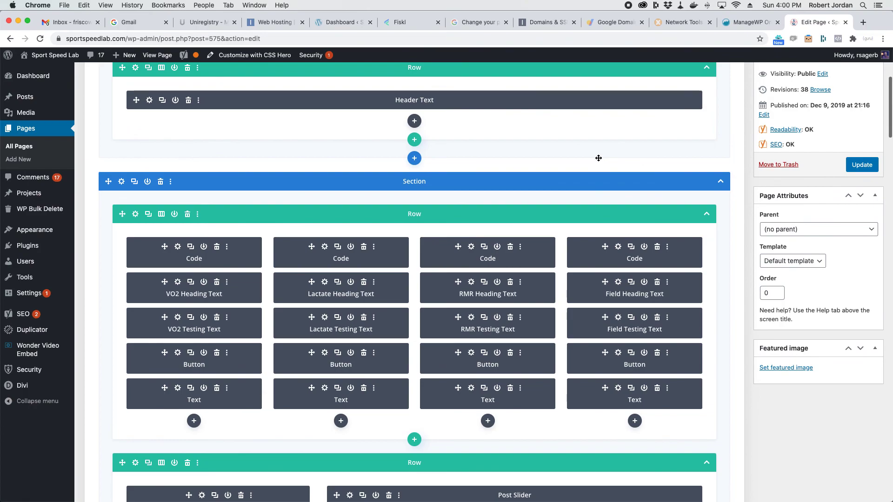
pyautogui.scroll(1, 632, 141)
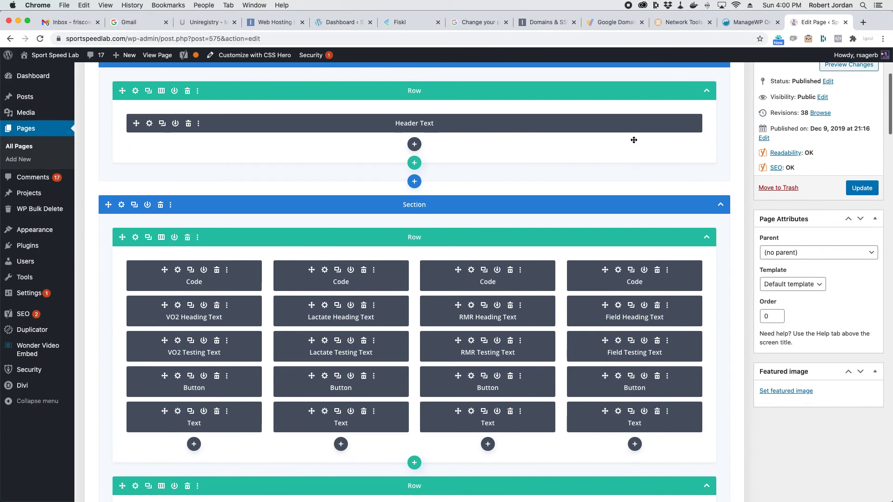
# Leave the editor without saving, and open the Bike Fit page's revision history after reopening the page from the page list.
pyautogui.click(825, 115)
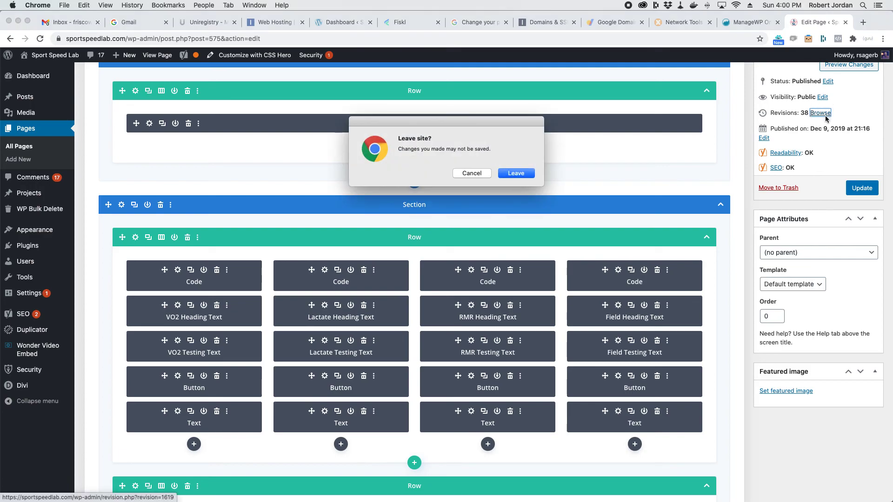
pyautogui.click(521, 174)
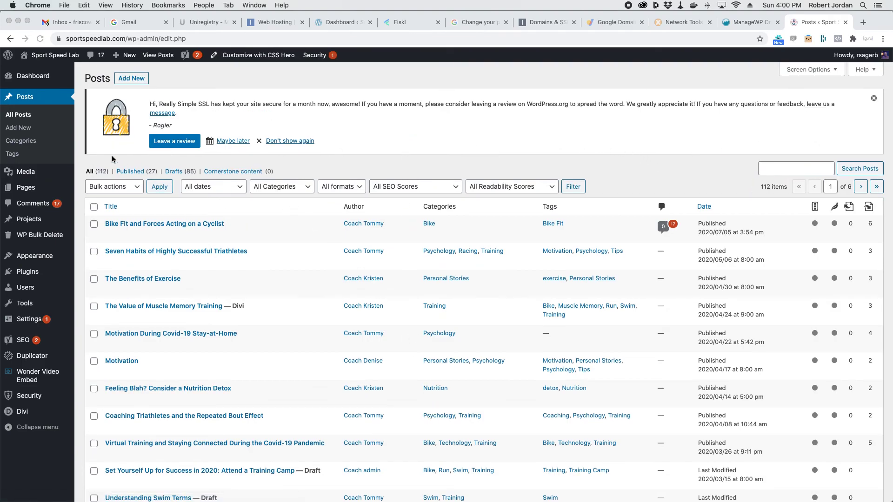
pyautogui.click(25, 188)
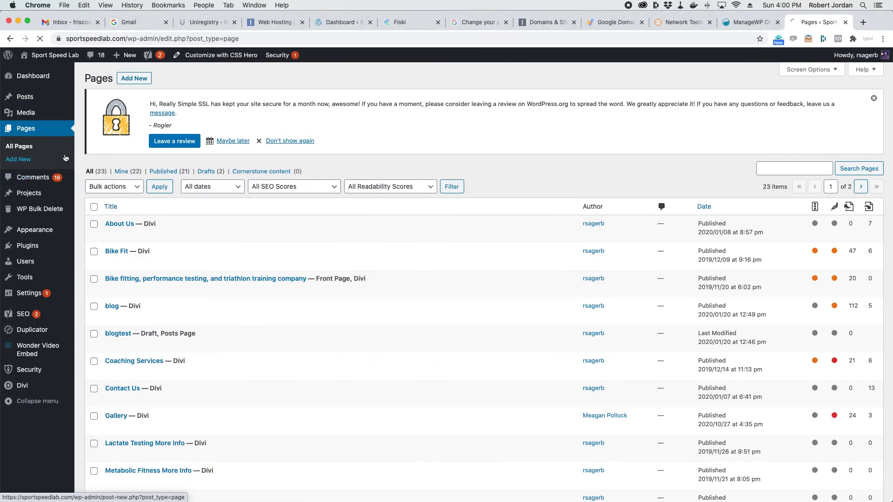
pyautogui.click(111, 262)
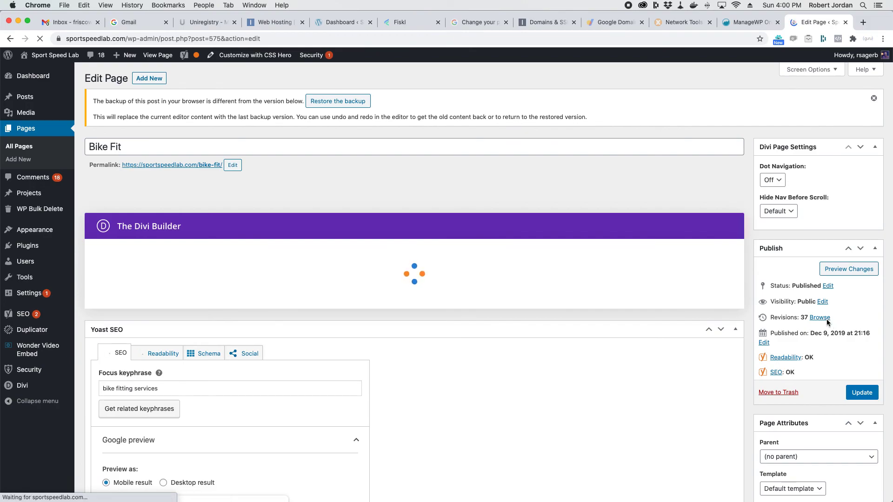
pyautogui.click(820, 318)
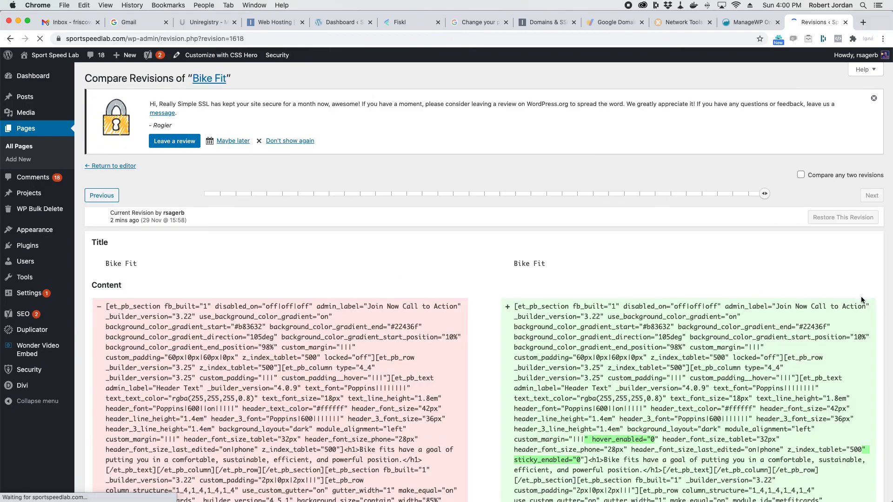
# Examine the content differences between the Bike Fit page's current revision and the one before it.
pyautogui.scroll(-3, 735, 339)
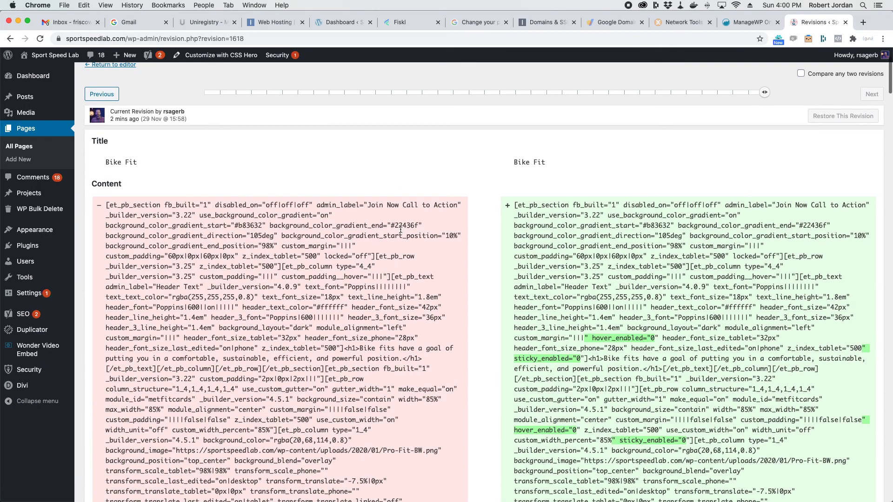
pyautogui.scroll(-4, 632, 244)
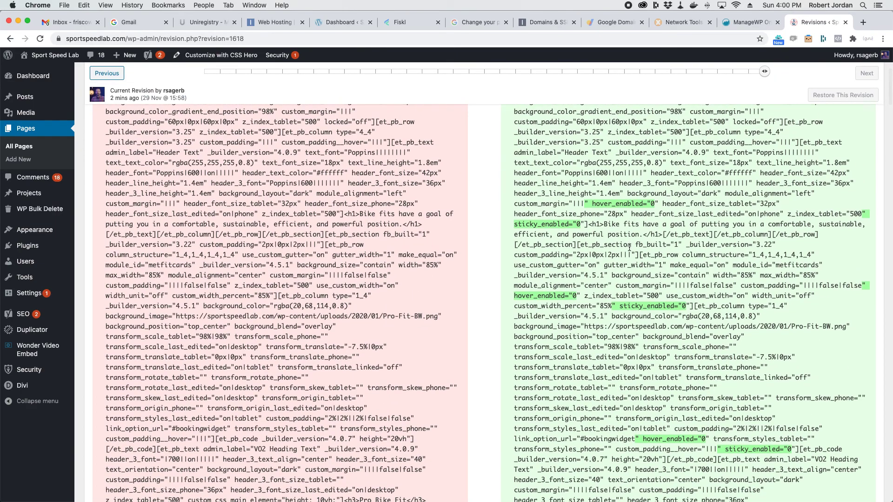
pyautogui.scroll(-2, 639, 265)
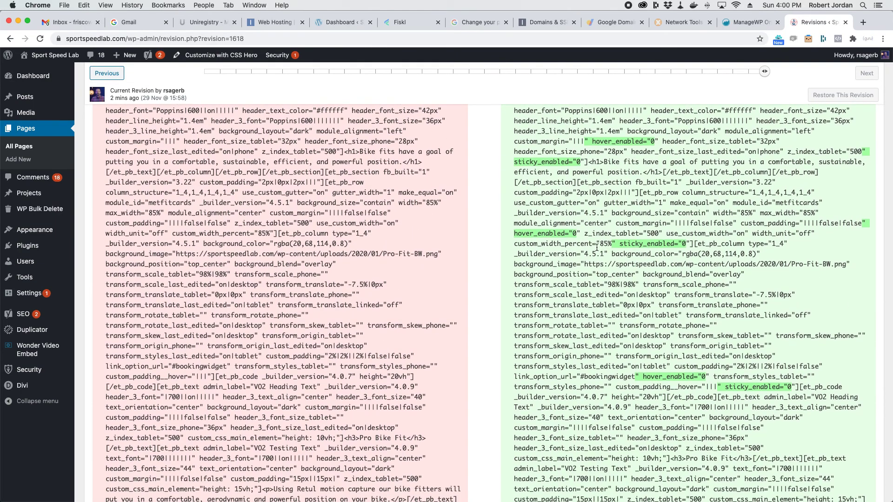
pyautogui.scroll(-1, 589, 233)
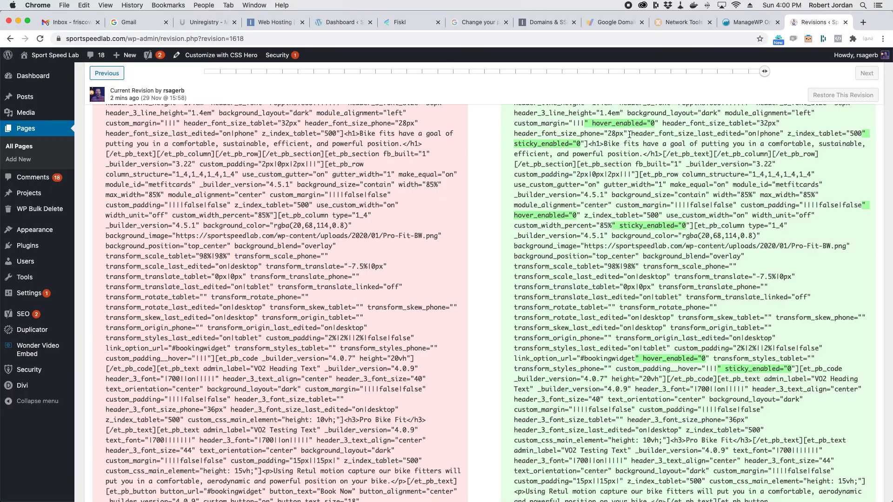
pyautogui.scroll(-15, 581, 301)
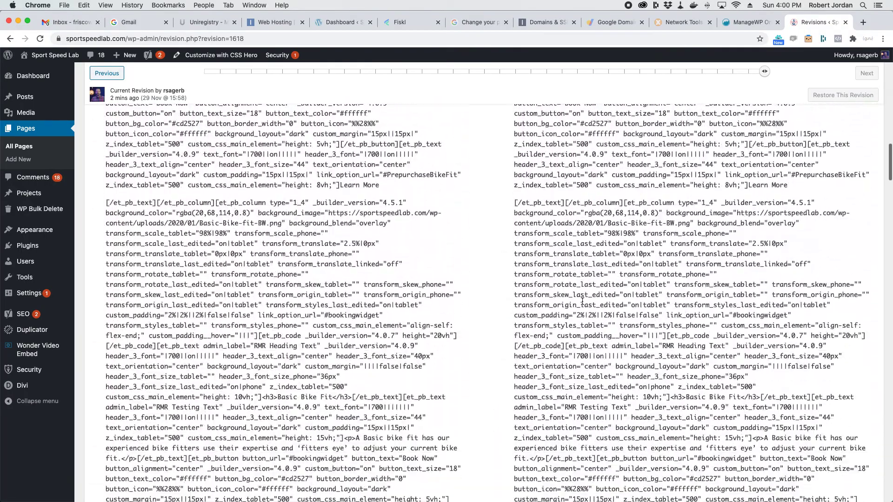
pyautogui.scroll(-20, 581, 301)
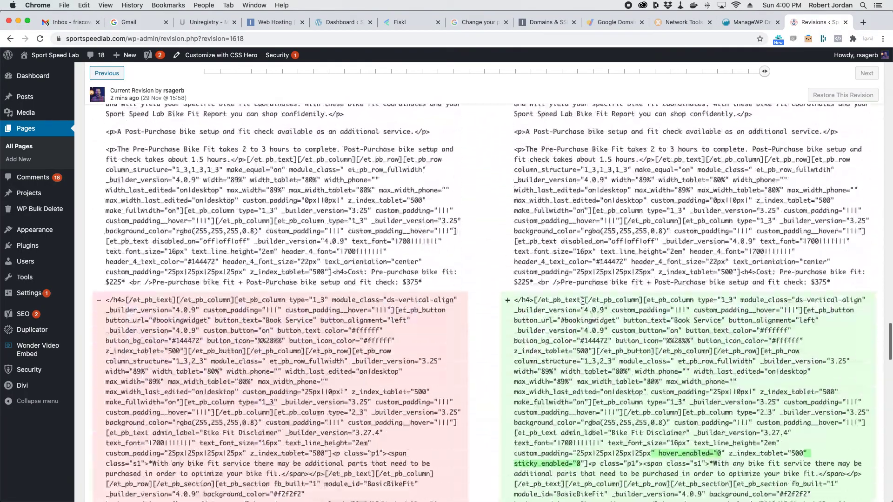
pyautogui.scroll(20, 585, 303)
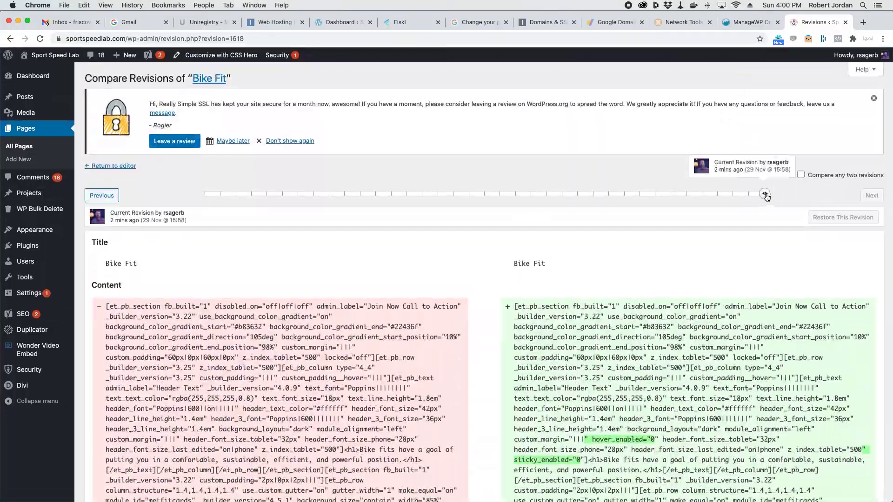
# Move back through the Bike Fit page's older revisions, 10 Jan @ 19:36 and 14 Dec @ 22:51, and inspect their content differences.
pyautogui.moveTo(765, 195); pyautogui.dragTo(530, 196)
pyautogui.scroll(-10, 570, 420)
pyautogui.scroll(-15, 570, 419)
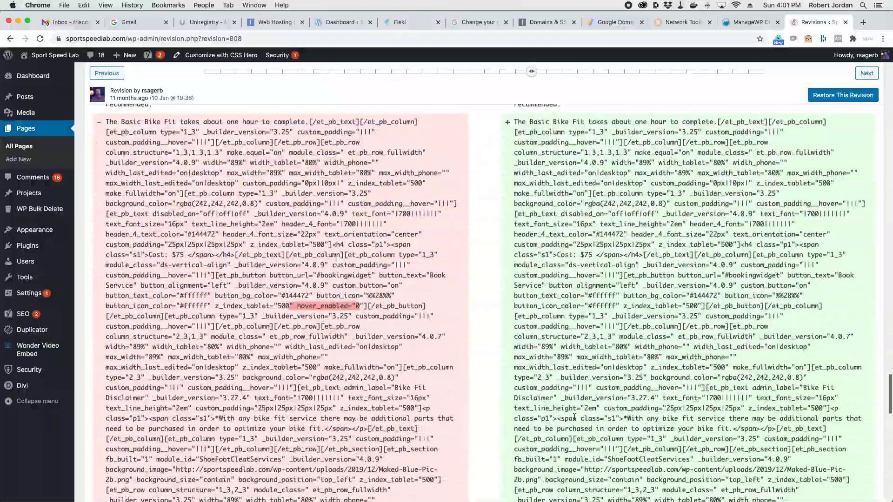
pyautogui.scroll(-8, 576, 409)
pyautogui.scroll(-10, 581, 399)
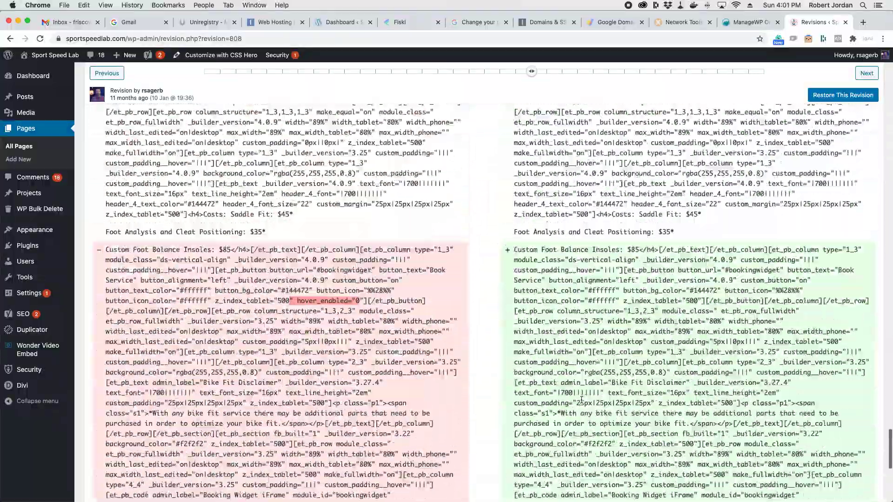
pyautogui.scroll(15, 556, 376)
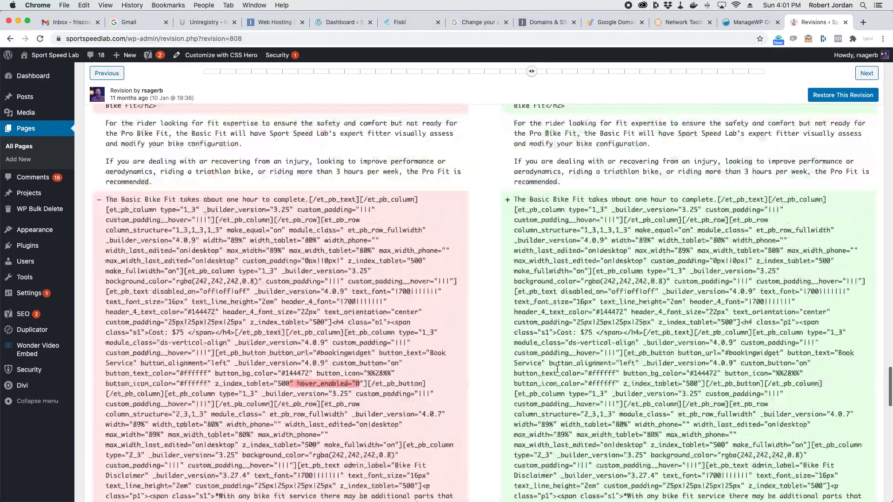
pyautogui.moveTo(537, 76); pyautogui.dragTo(300, 73)
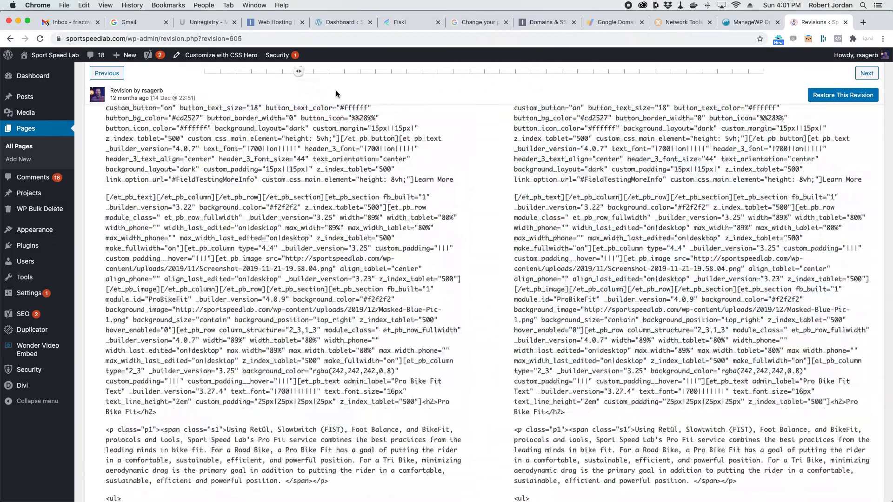
# Return to the page list without restoring a revision, then reopen the Bike Fit page for editing and dismiss the backup notice.
pyautogui.click(19, 146)
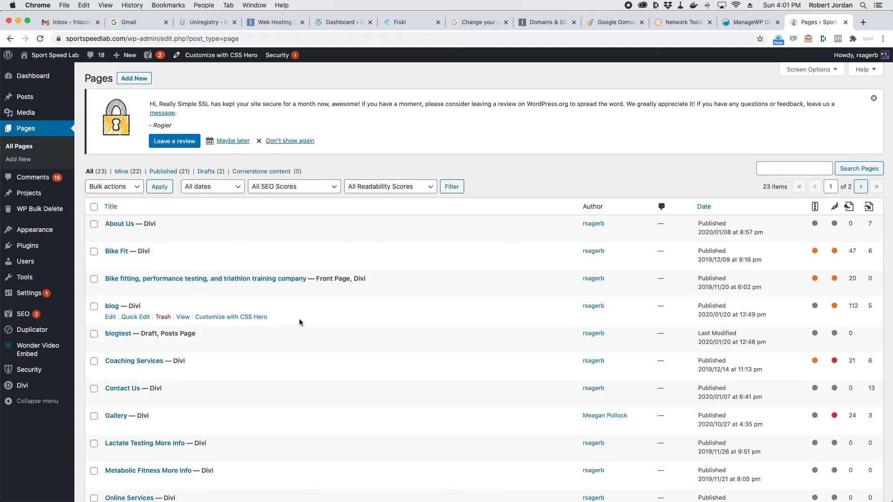
pyautogui.moveTo(111, 262); pyautogui.dragTo(327, 217)
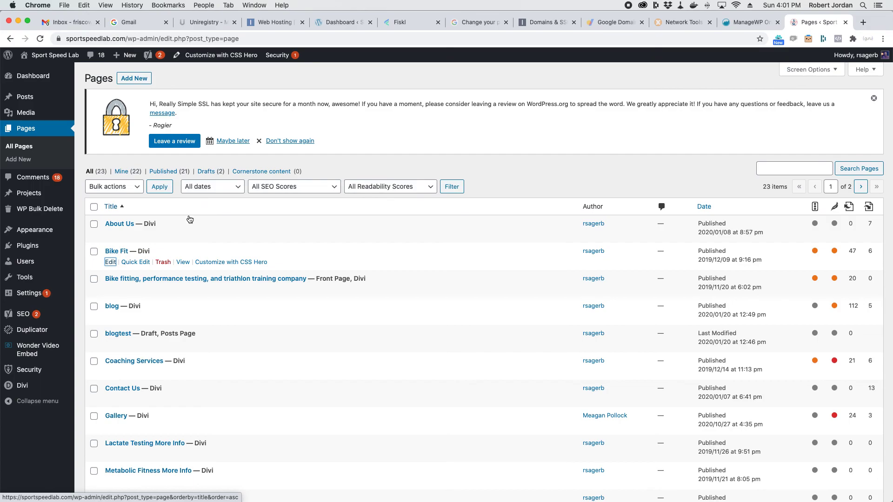
pyautogui.click(110, 262)
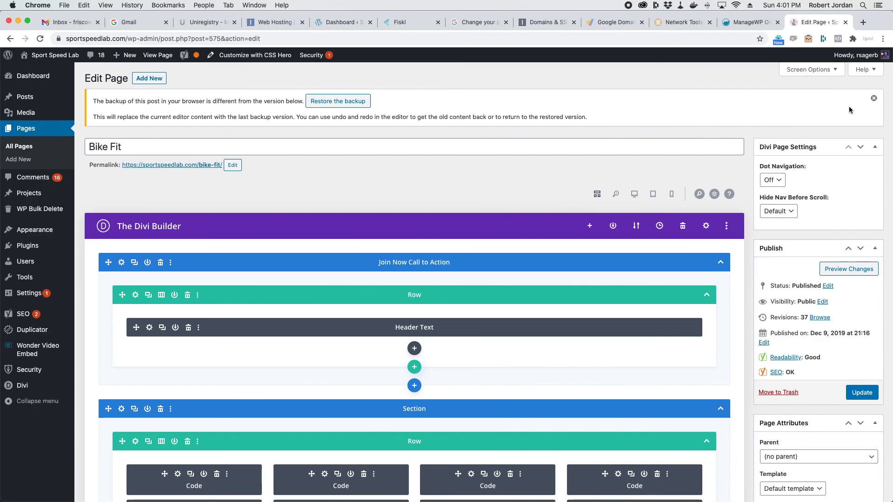
pyautogui.click(873, 98)
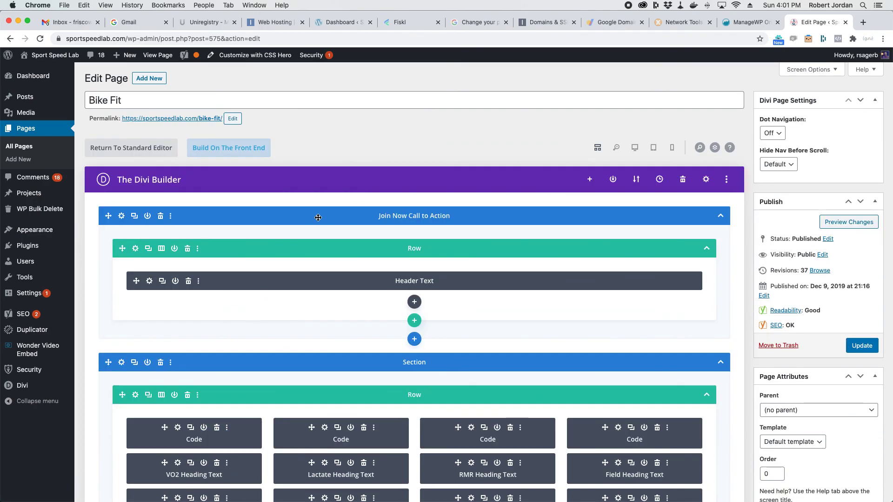
# Look over the Bike Fit page's builder rows and modules between the header text and the post slider.
pyautogui.scroll(-5, 318, 215)
pyautogui.scroll(-2, 535, 410)
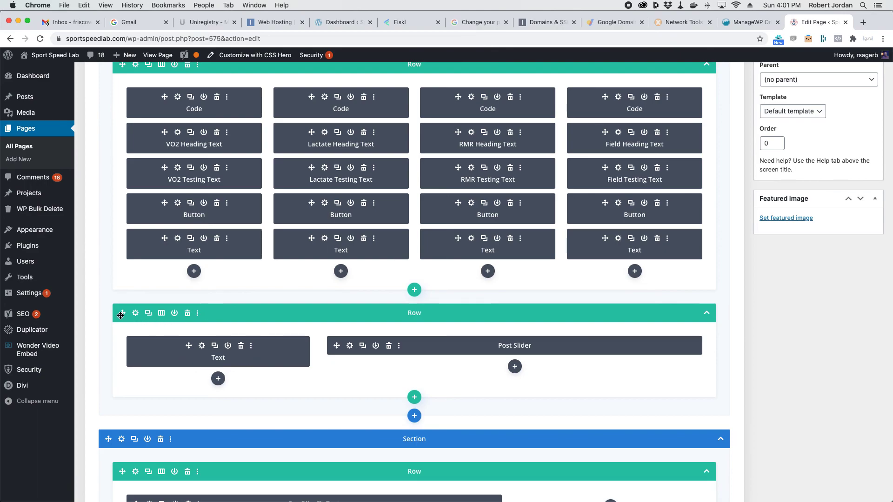
pyautogui.scroll(5, 322, 301)
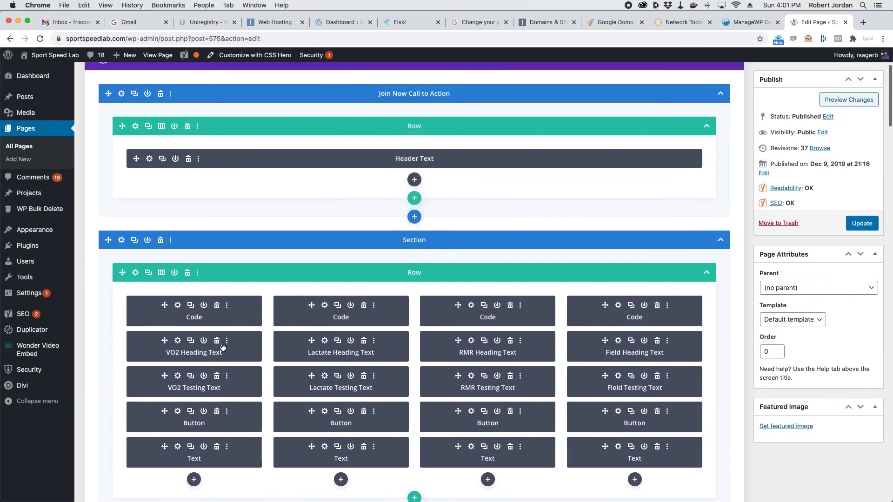
pyautogui.scroll(-3, 255, 390)
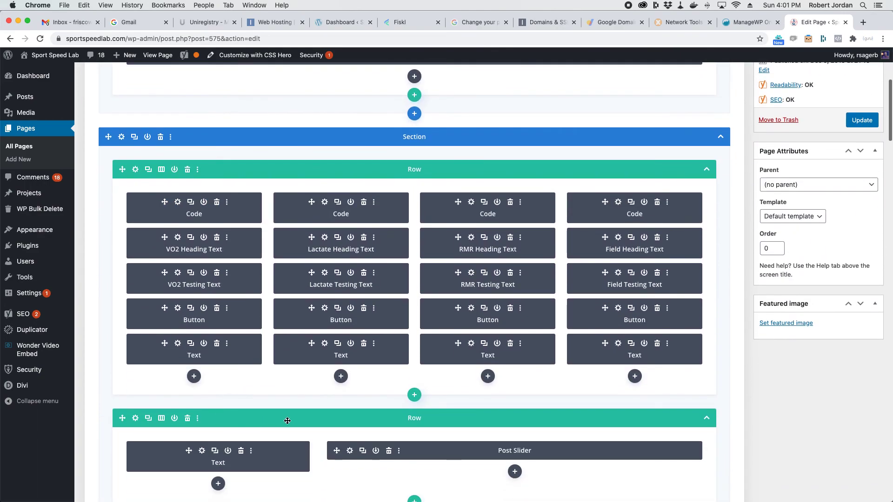
# Look over the row layouts available below the Post Slider row and the modules available under Post Slider, without inserting any.
pyautogui.scroll(-2, 379, 462)
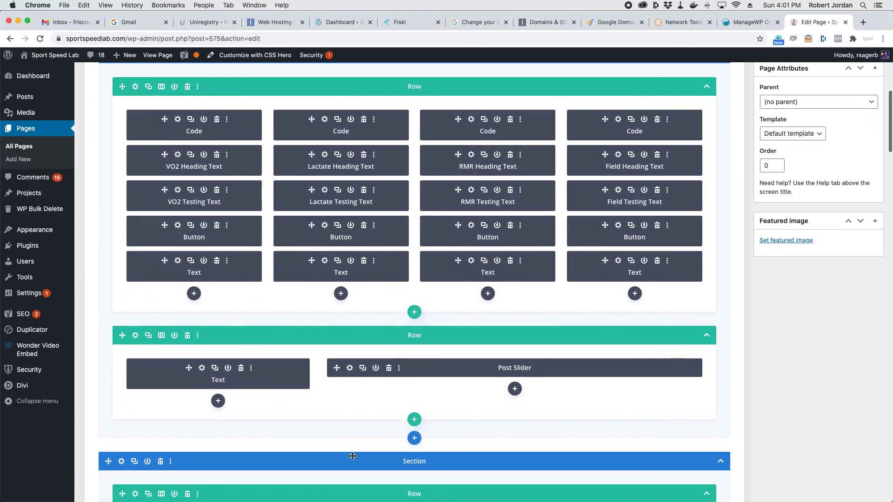
pyautogui.click(414, 419)
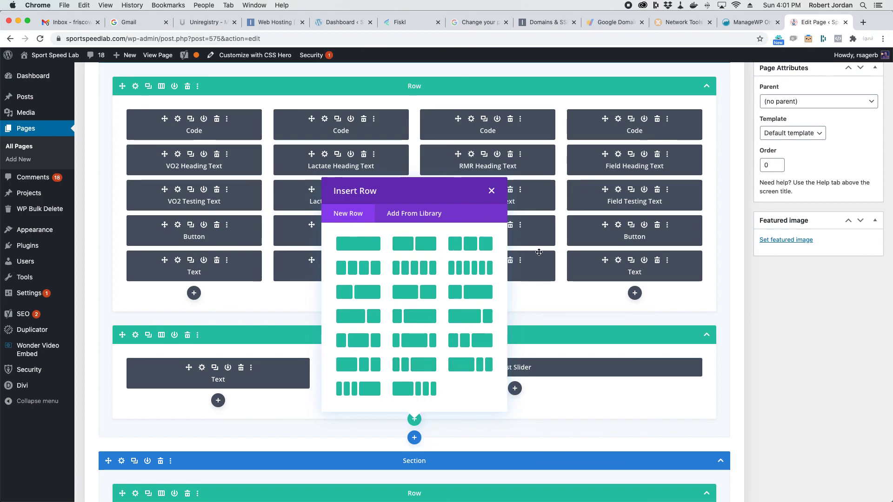
pyautogui.click(491, 191)
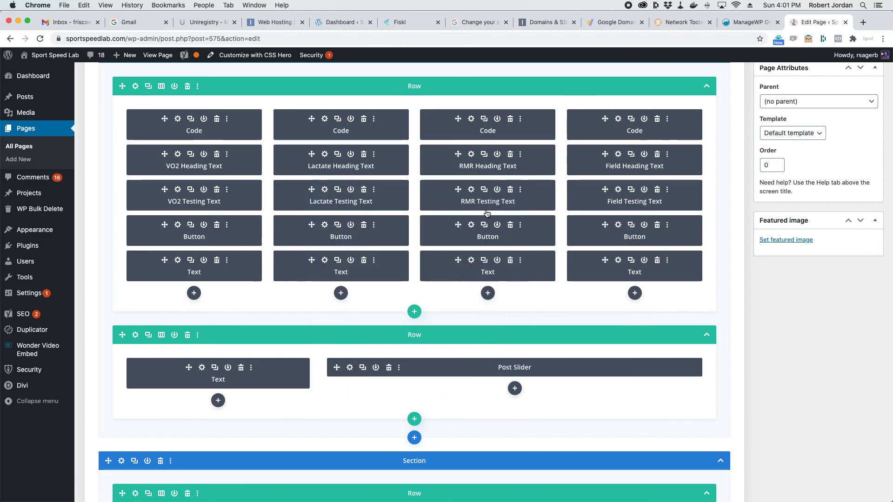
pyautogui.click(514, 388)
pyautogui.scroll(-10, 514, 297)
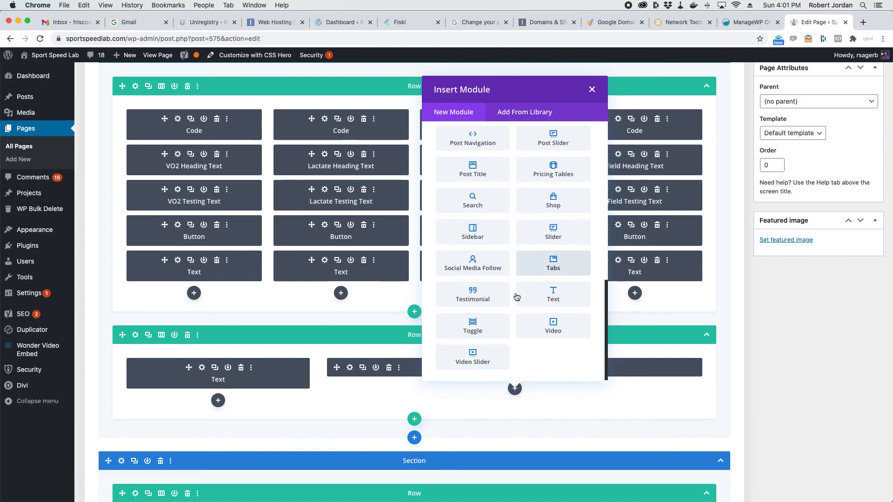
pyautogui.click(592, 92)
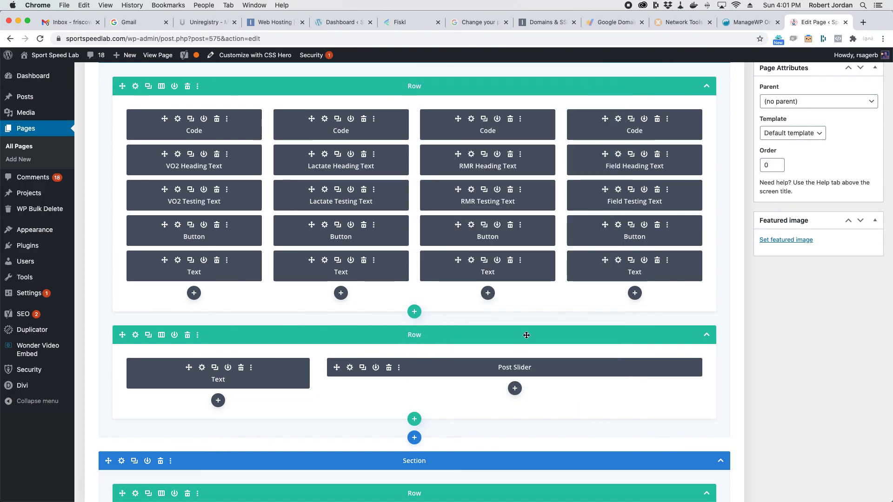
pyautogui.scroll(7, 526, 335)
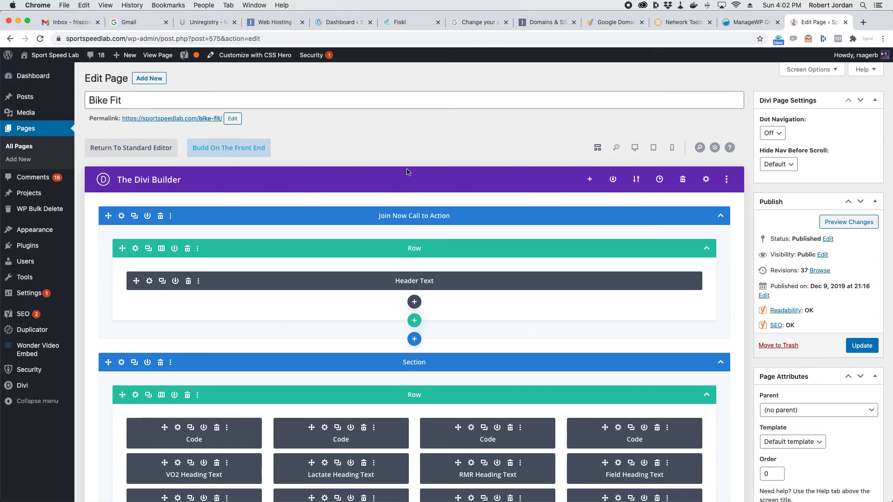
# Leave the Bike Fit page editor for the dashboard and visit the live Sport Speed Lab home page.
pyautogui.click(130, 75)
pyautogui.click(515, 173)
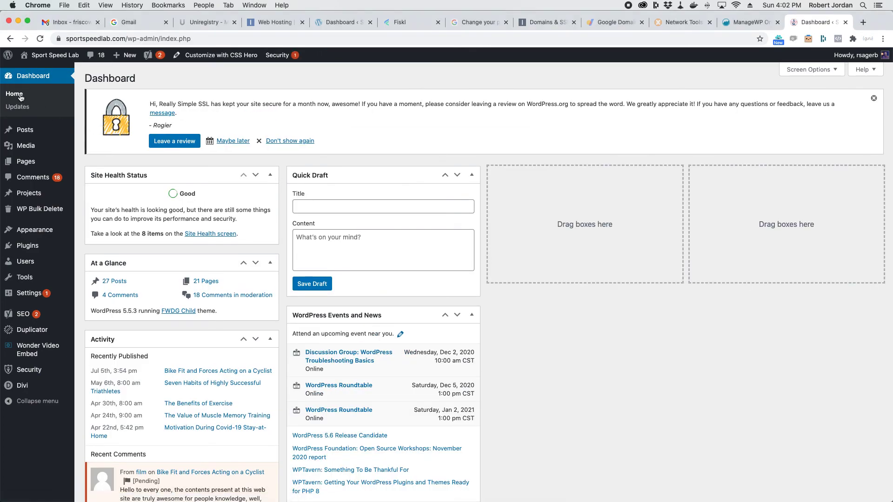
pyautogui.moveTo(48, 56)
pyautogui.click(47, 72)
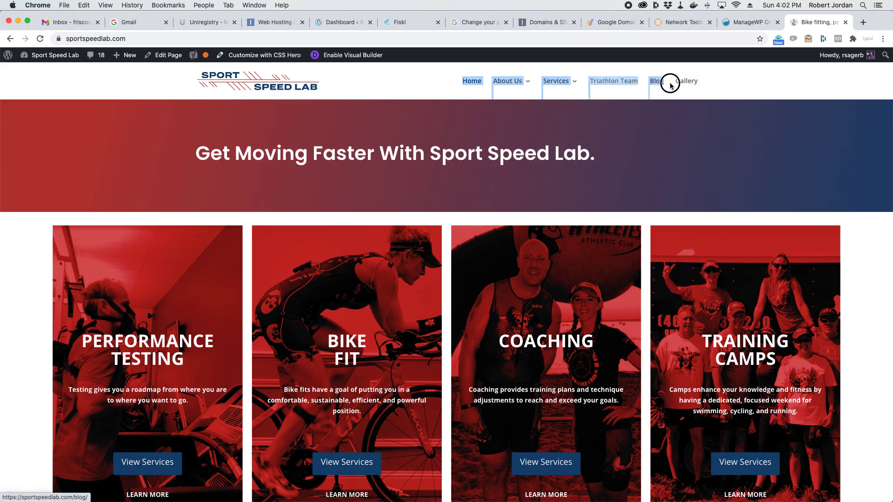
# Highlight the home page's header navigation, scan its published sections and enable the Visual Builder on it.
pyautogui.tripleClick(700, 85)
pyautogui.scroll(-15, 360, 235)
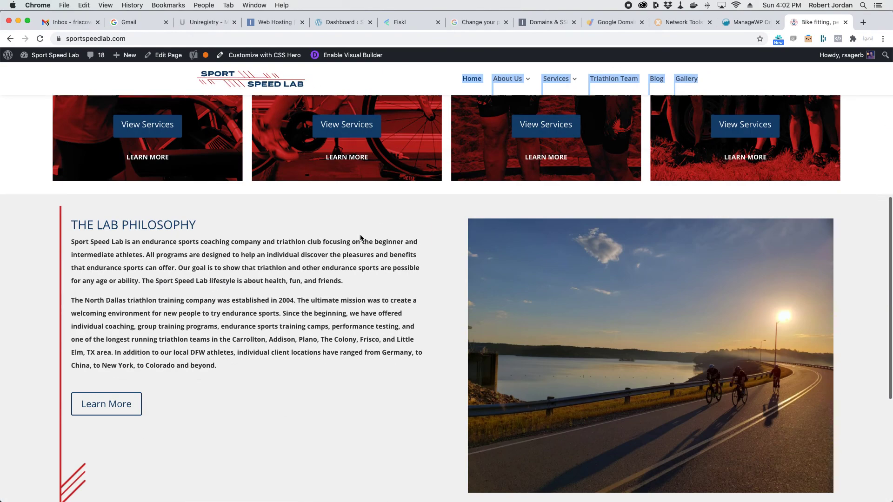
pyautogui.scroll(5, 360, 235)
pyautogui.click(363, 56)
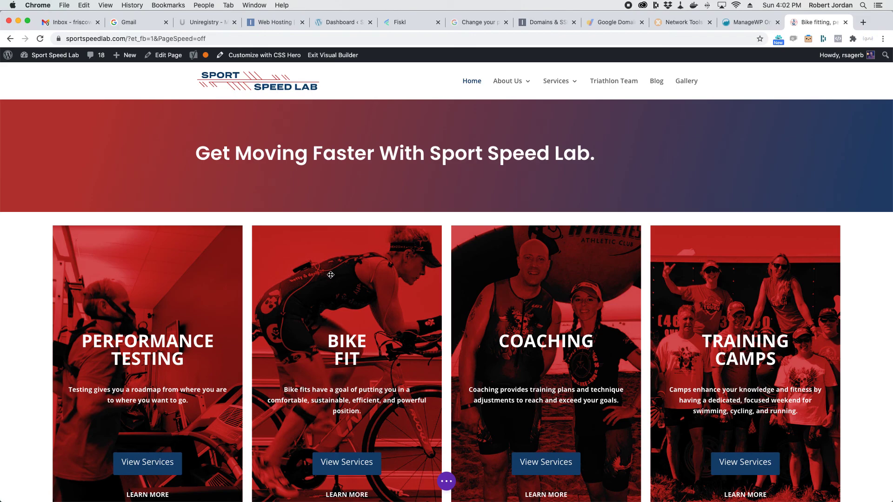
# Examine the home page's faded, disabled sections, Weekly Workout Calendar and Get Fast With Us, alongside the active ones.
pyautogui.scroll(-10, 330, 275)
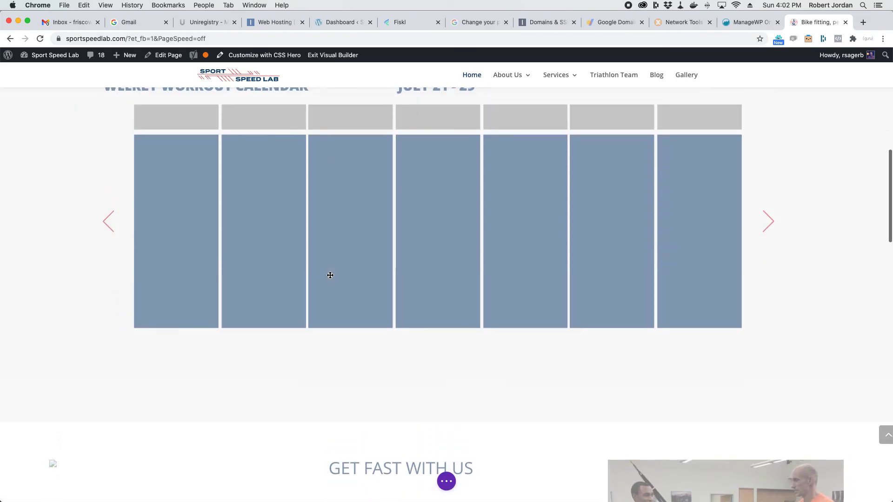
pyautogui.scroll(2, 330, 275)
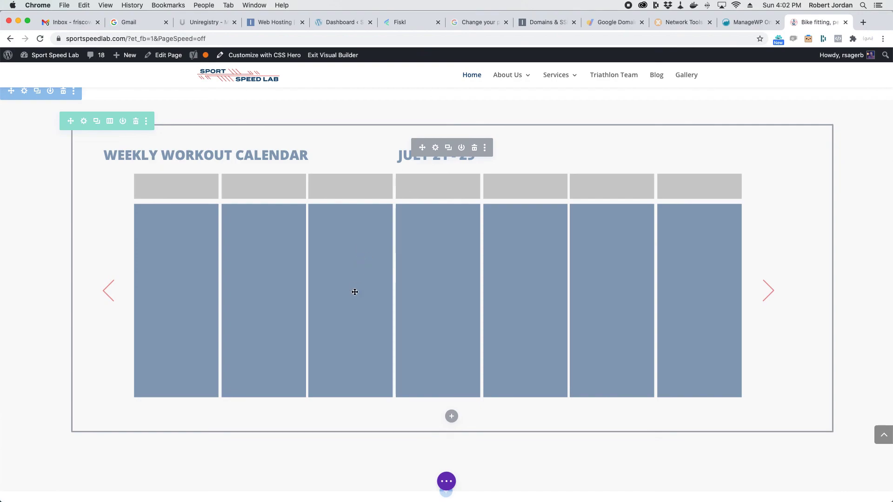
pyautogui.scroll(8, 356, 287)
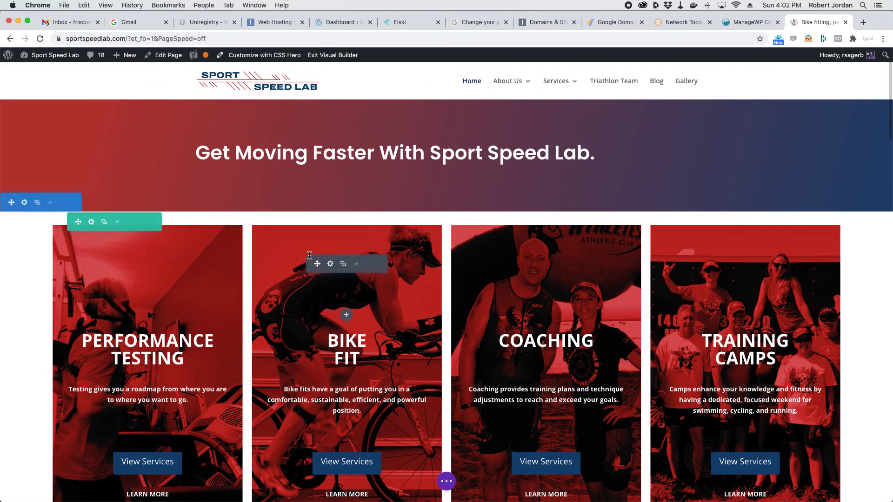
pyautogui.scroll(-8, 346, 248)
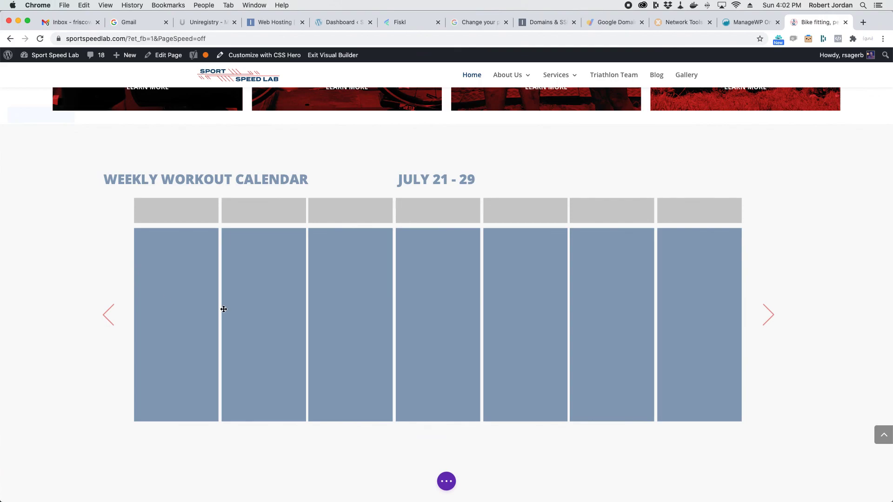
pyautogui.scroll(-5, 419, 315)
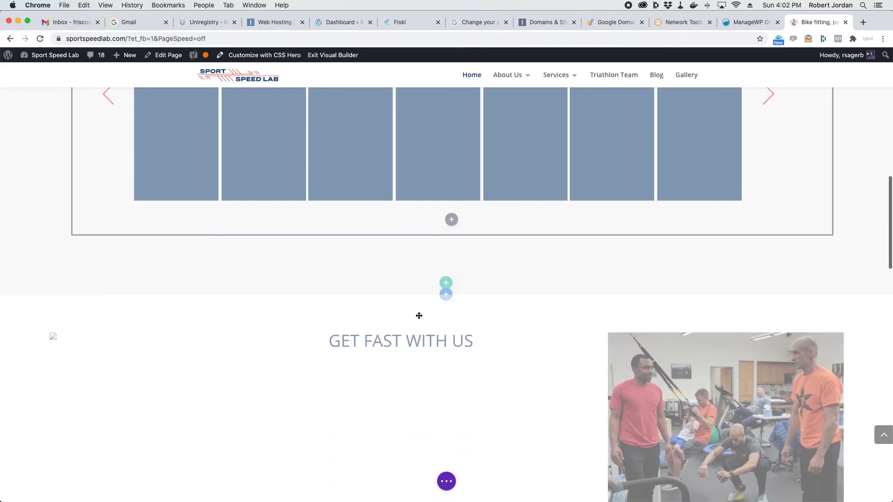
pyautogui.scroll(-12, 419, 316)
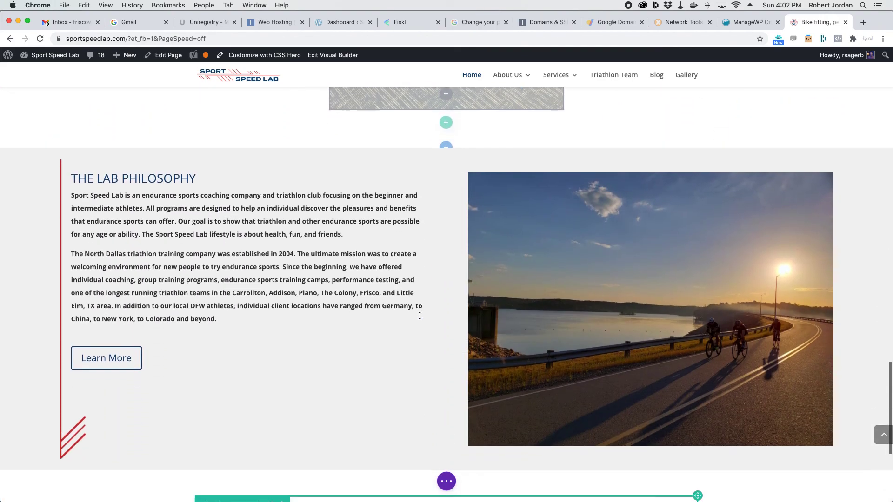
pyautogui.scroll(-5, 419, 316)
pyautogui.scroll(7, 420, 315)
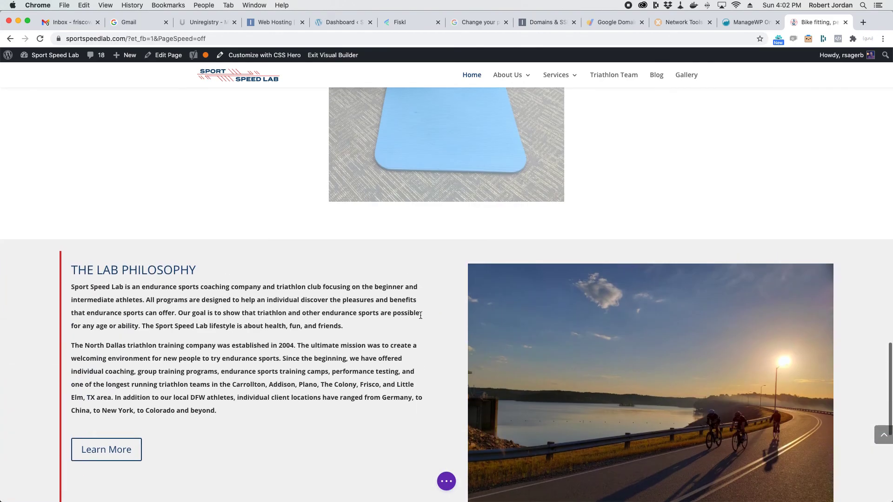
pyautogui.scroll(14, 421, 316)
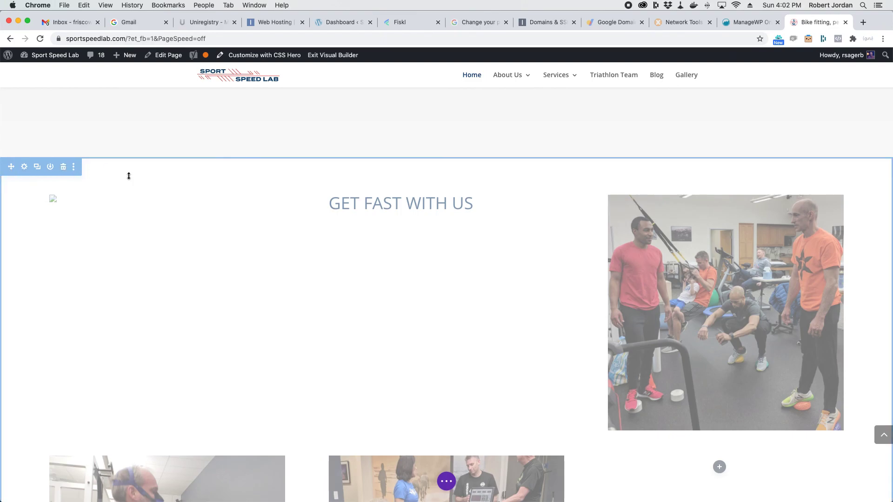
pyautogui.scroll(10, 351, 175)
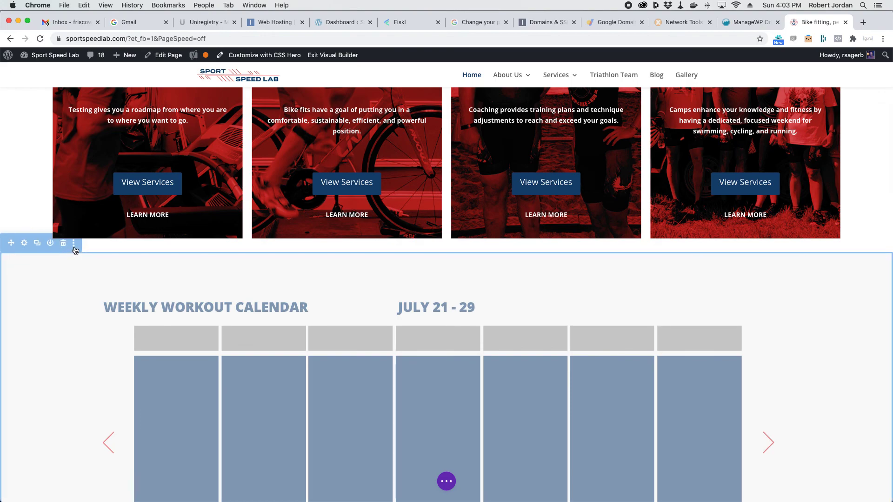
# View the Weekly Workout Calendar section's extra options, including Enable, and close them without choosing any.
pyautogui.click(73, 243)
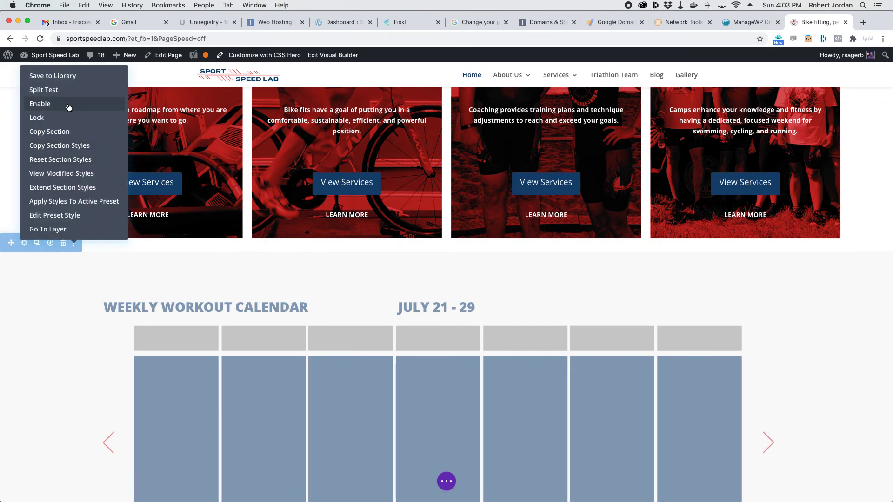
pyautogui.click(583, 249)
pyautogui.scroll(-5, 274, 413)
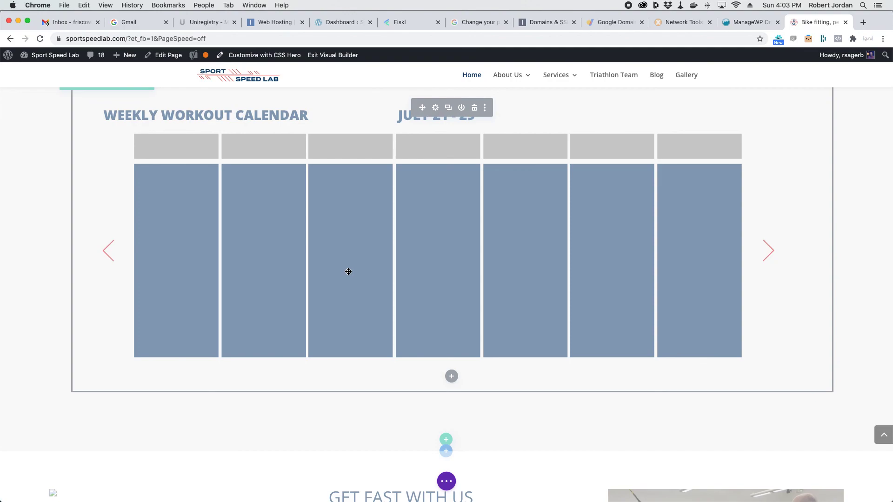
pyautogui.scroll(2, 426, 191)
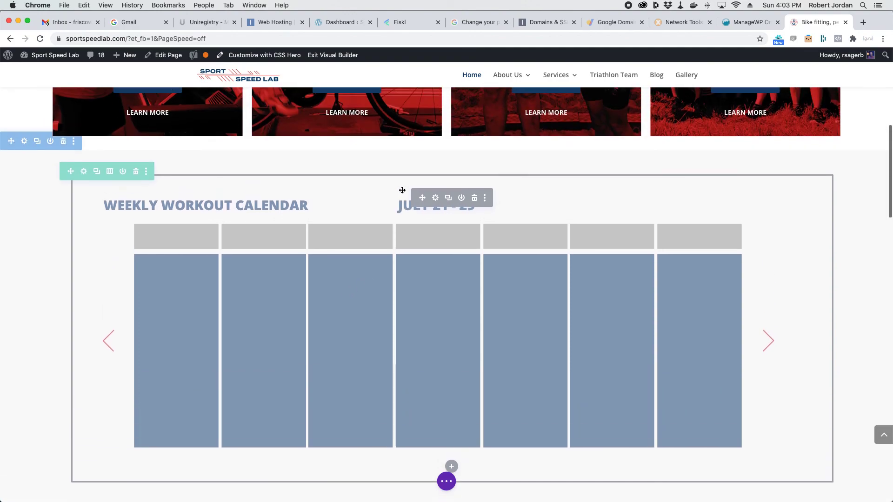
# Try deleting the module in the Weekly Workout Calendar section and undo the deletion.
pyautogui.click(475, 201)
pyautogui.press('super+z')
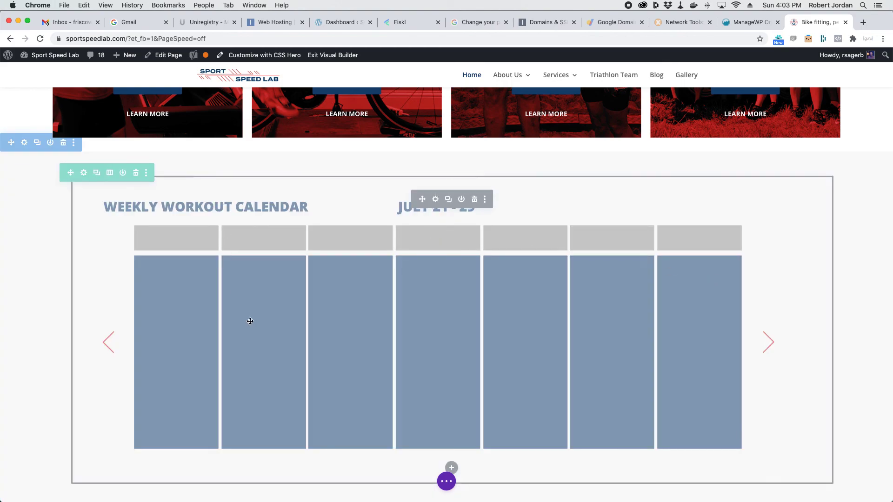
pyautogui.scroll(-6, 267, 327)
pyautogui.scroll(-15, 269, 328)
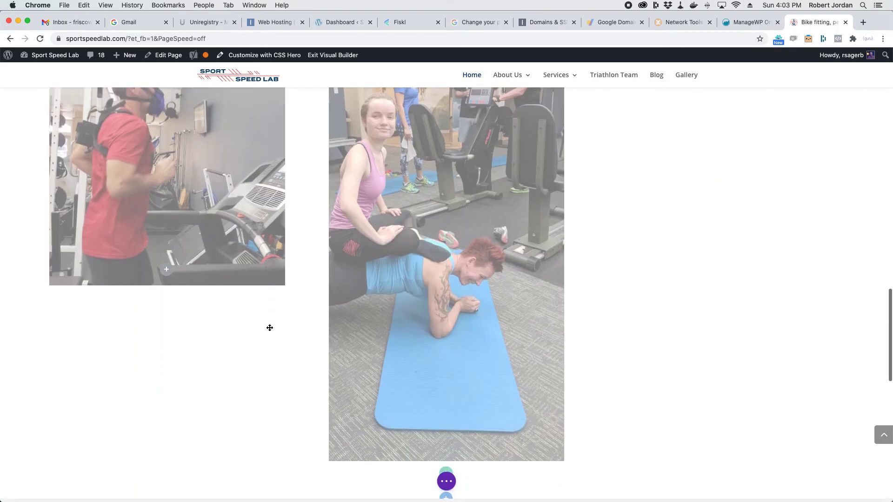
# Exit the Visual Builder on the home page, discarding the unsaved changes.
pyautogui.scroll(15, 270, 328)
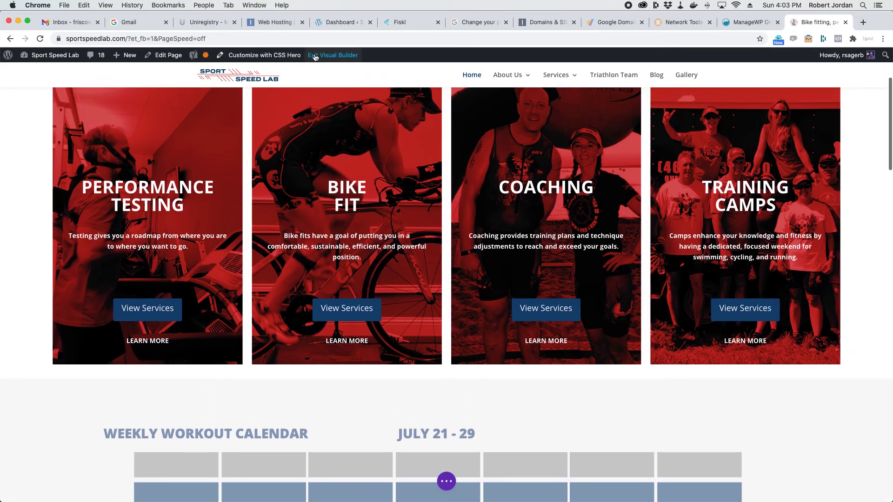
pyautogui.click(315, 56)
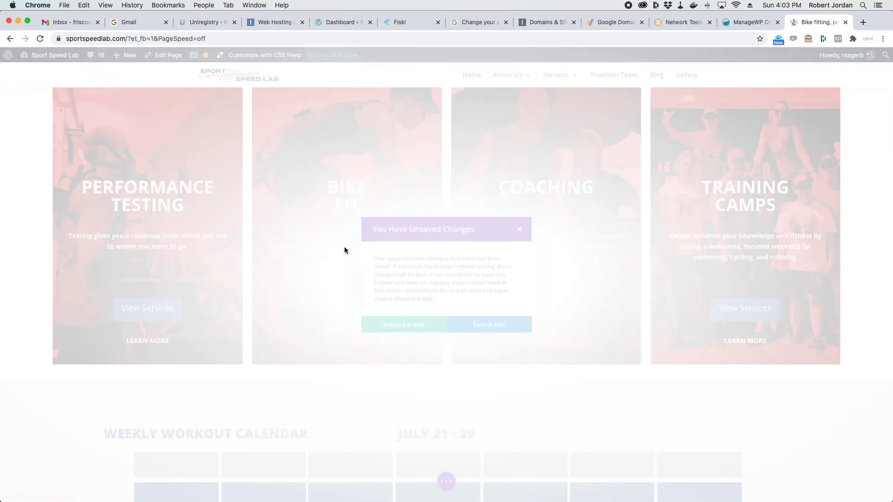
pyautogui.click(394, 329)
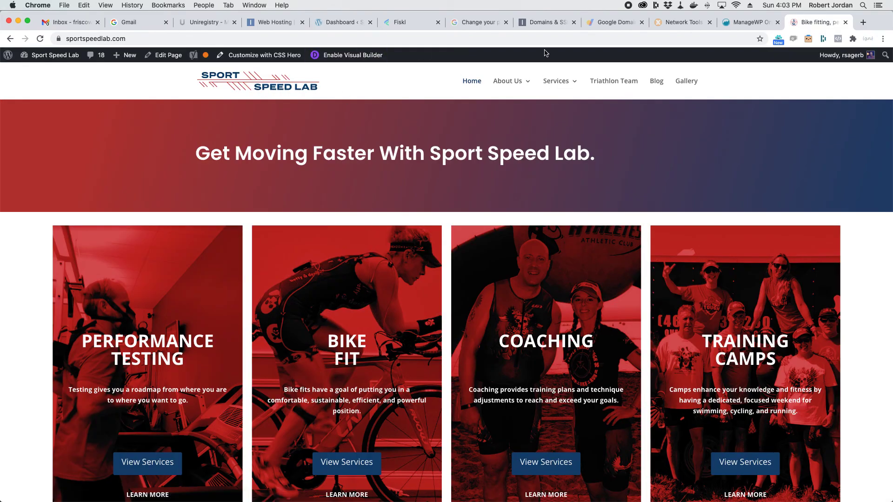
# Open the first coach's page under About Us, Coaching Staff, and look over the biography, certifications and race lists.
pyautogui.moveTo(576, 103)
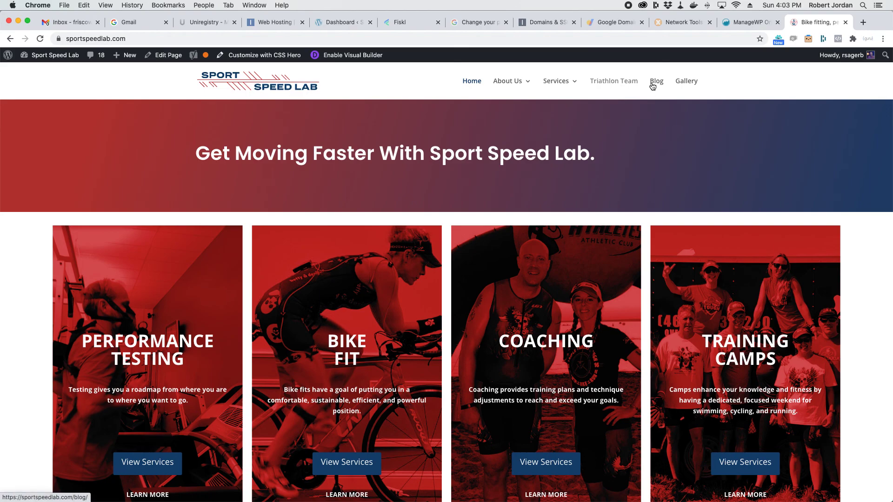
pyautogui.moveTo(518, 88)
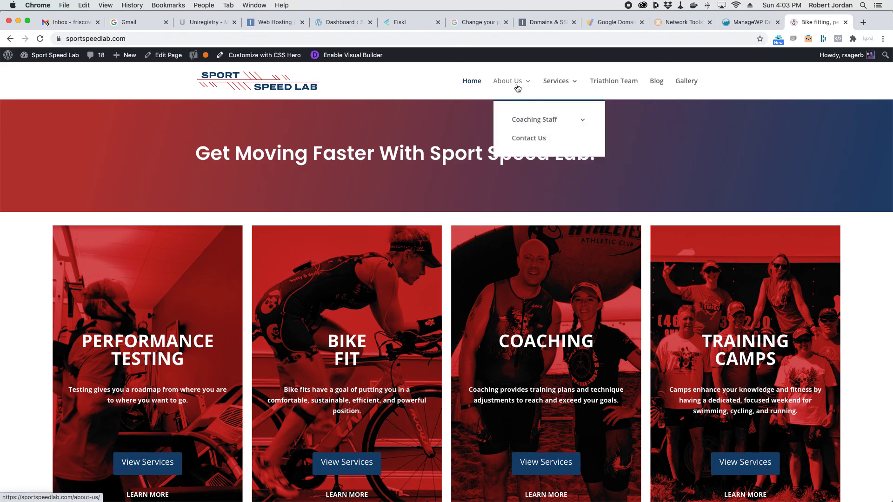
pyautogui.moveTo(524, 120)
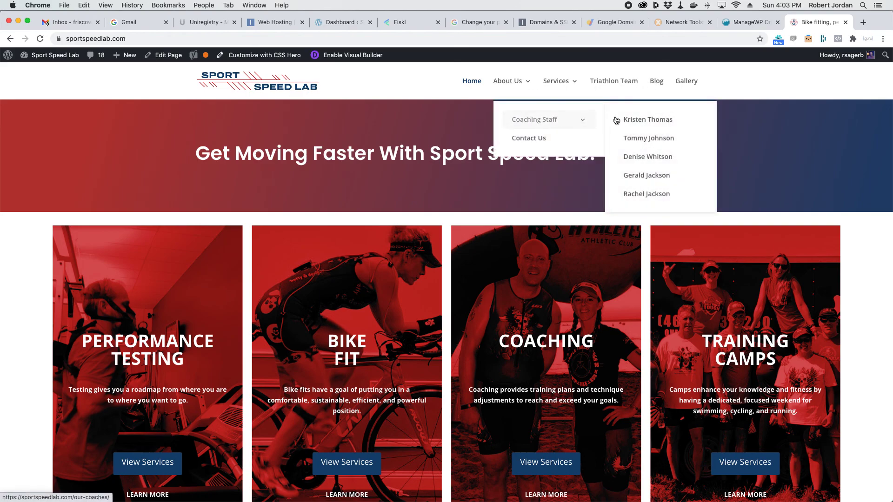
pyautogui.click(641, 121)
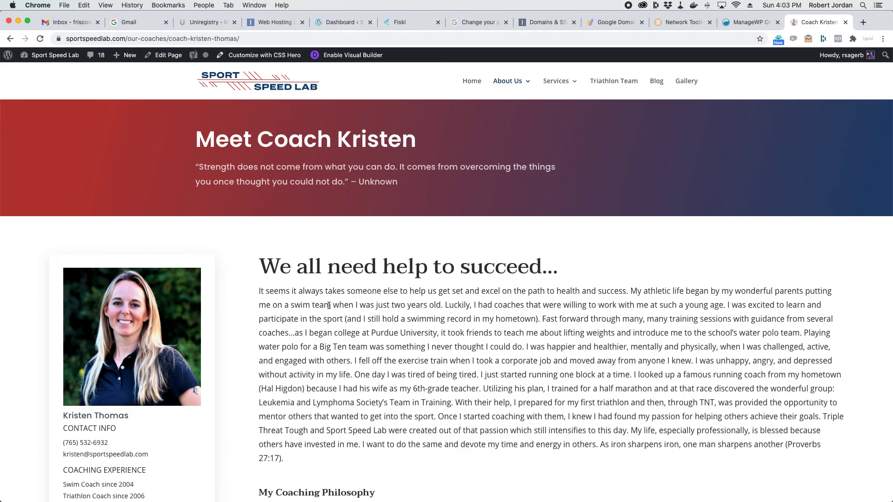
pyautogui.scroll(-15, 331, 307)
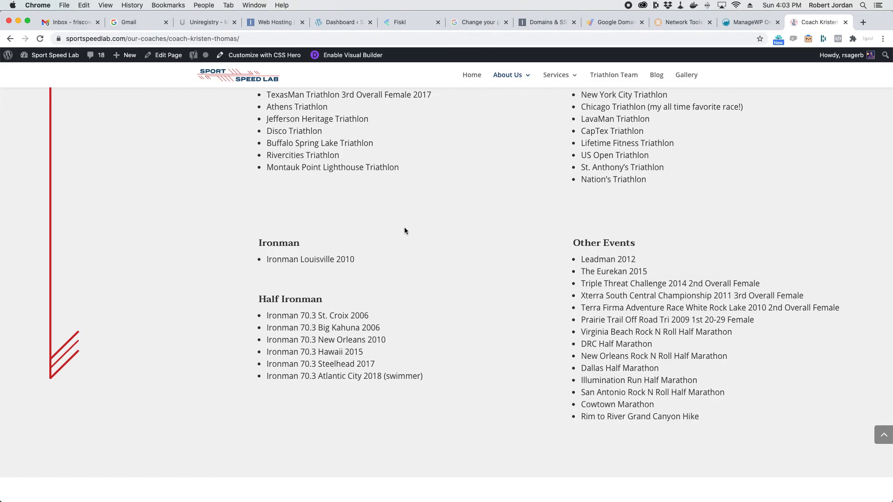
pyautogui.scroll(8, 478, 231)
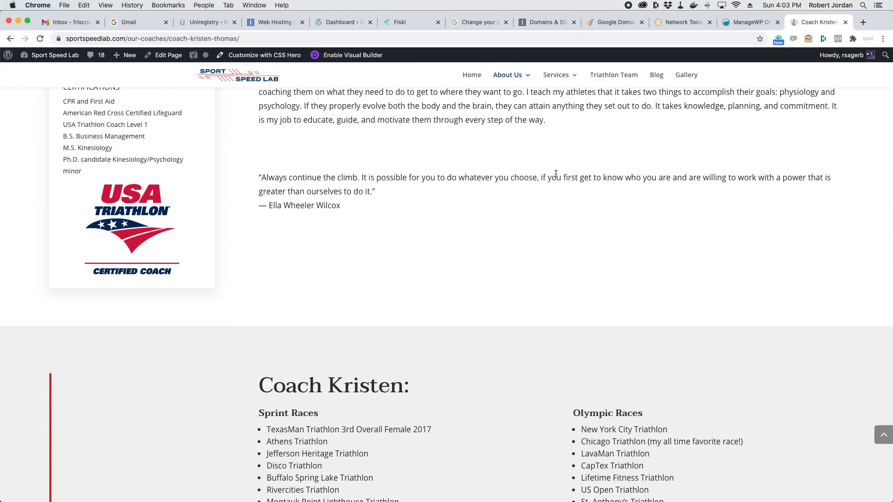
pyautogui.scroll(8, 353, 171)
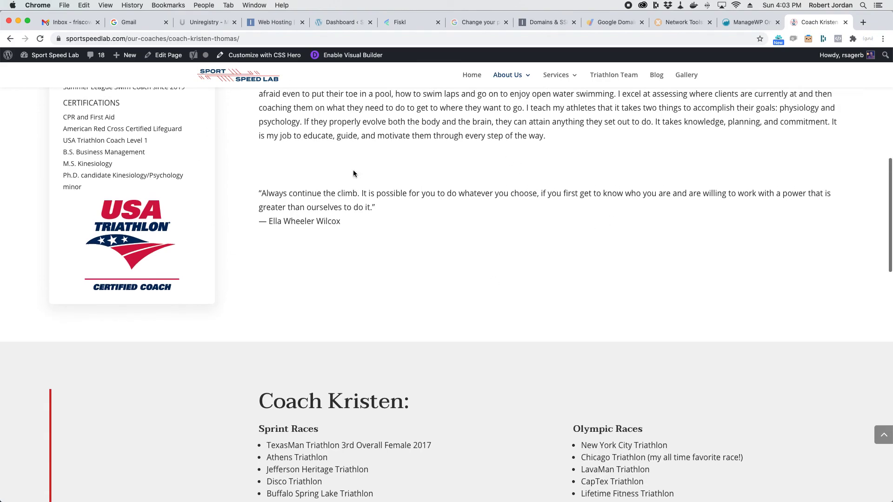
pyautogui.scroll(5, 354, 175)
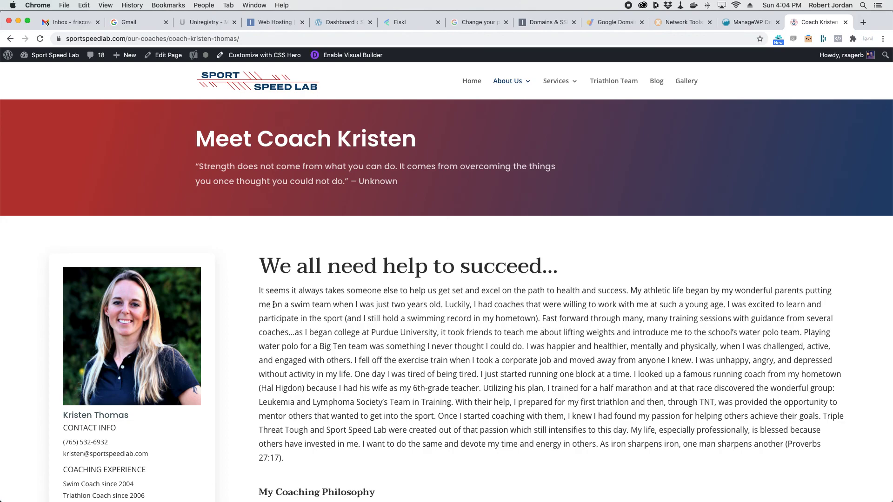
# Enable the Visual Builder on the coach's page and expand the builder's page controls.
pyautogui.scroll(-4, 274, 305)
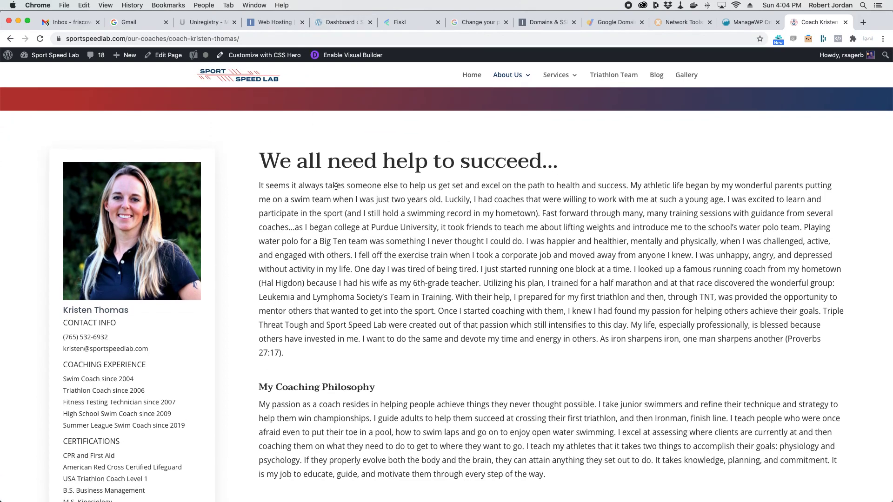
pyautogui.scroll(-10, 336, 186)
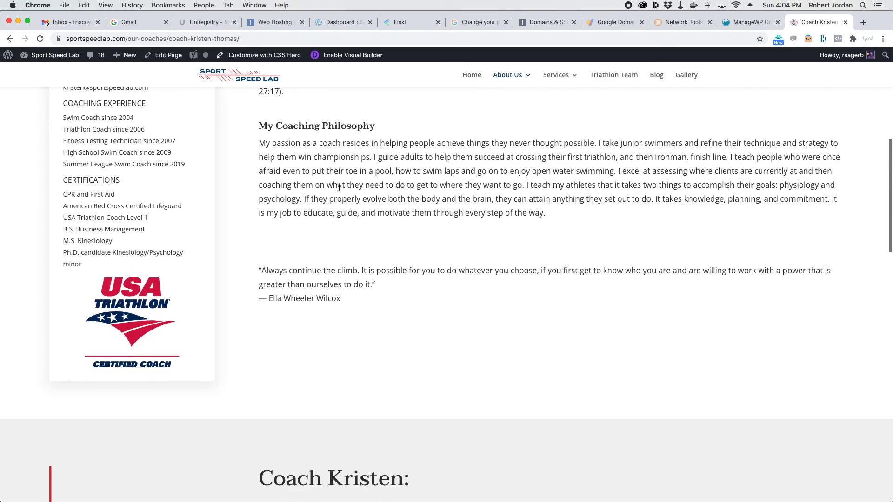
pyautogui.click(347, 55)
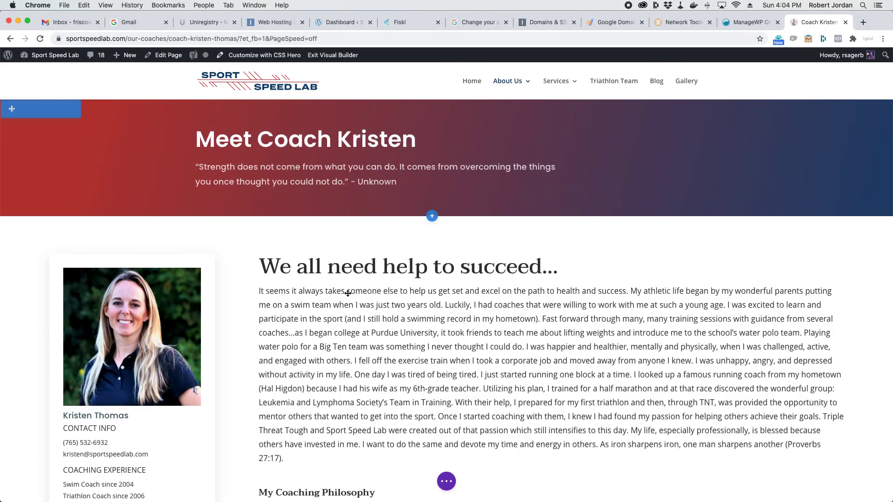
pyautogui.scroll(-5, 342, 293)
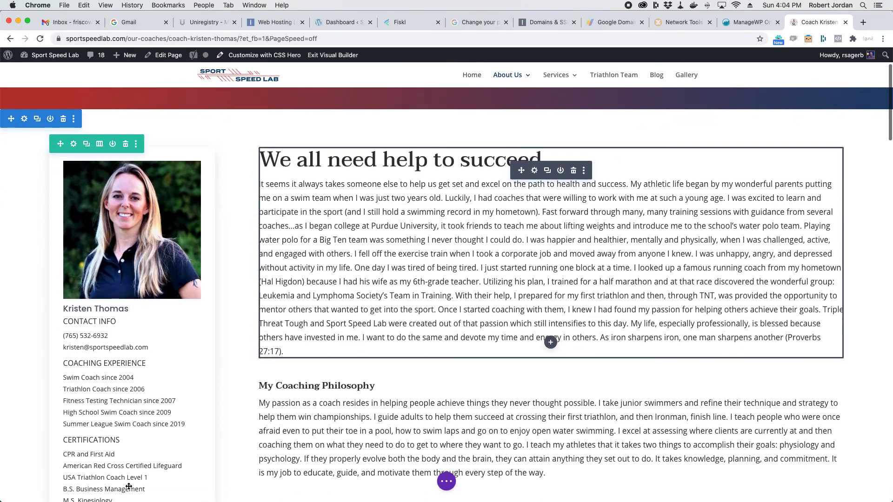
pyautogui.click(446, 481)
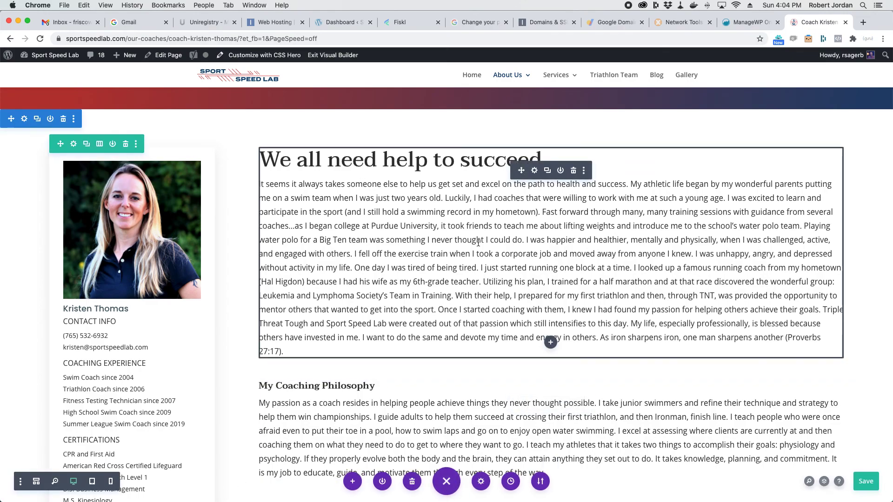
# Look over the coach's page in desktop view, including the faded duplicate profile and biography, the race lists and the testimonials.
pyautogui.scroll(-6, 399, 302)
pyautogui.scroll(-12, 399, 301)
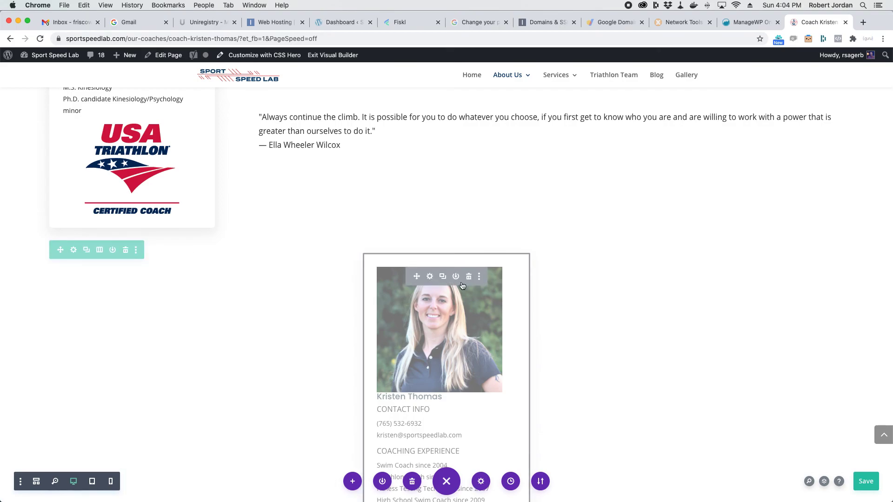
pyautogui.scroll(-3, 485, 302)
pyautogui.scroll(-20, 484, 303)
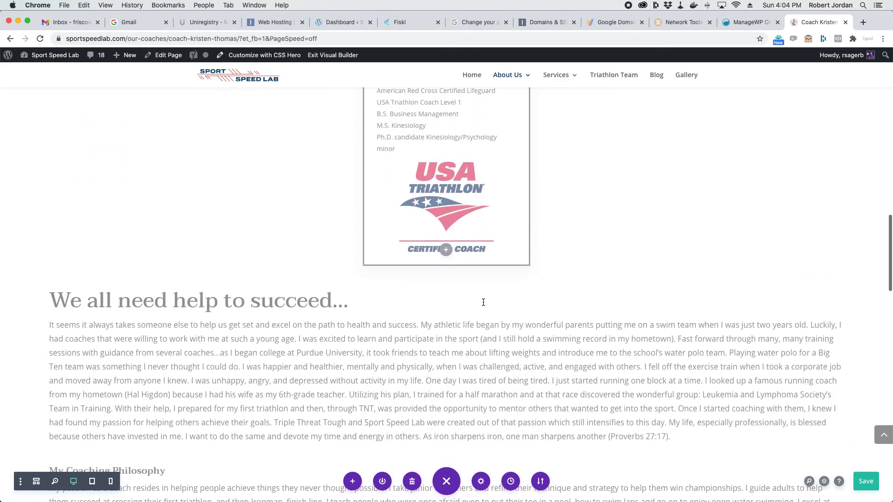
pyautogui.scroll(-20, 483, 302)
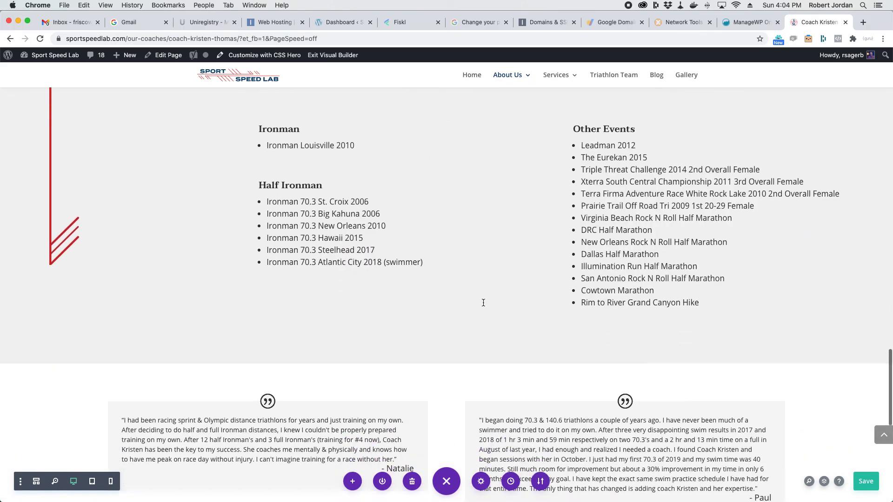
pyautogui.scroll(-9, 483, 302)
pyautogui.scroll(20, 480, 302)
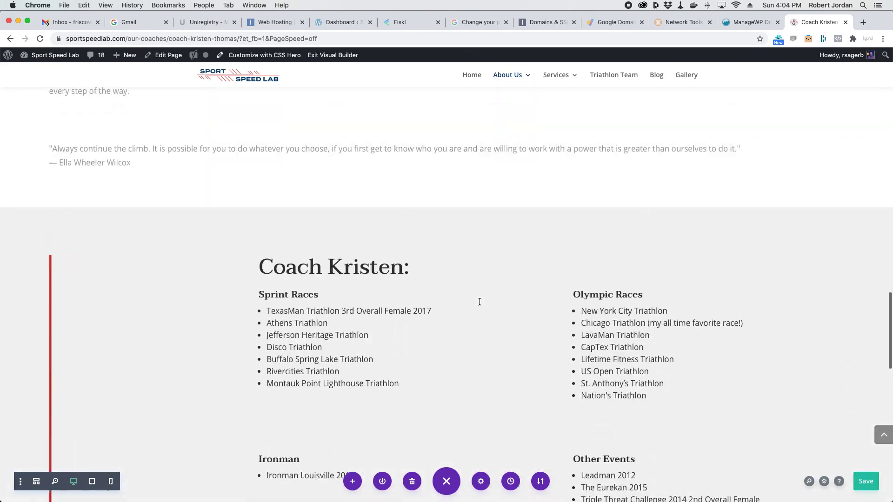
# Preview the biography and profile card in the 768px Tablet View, and return to desktop view.
pyautogui.scroll(5, 443, 306)
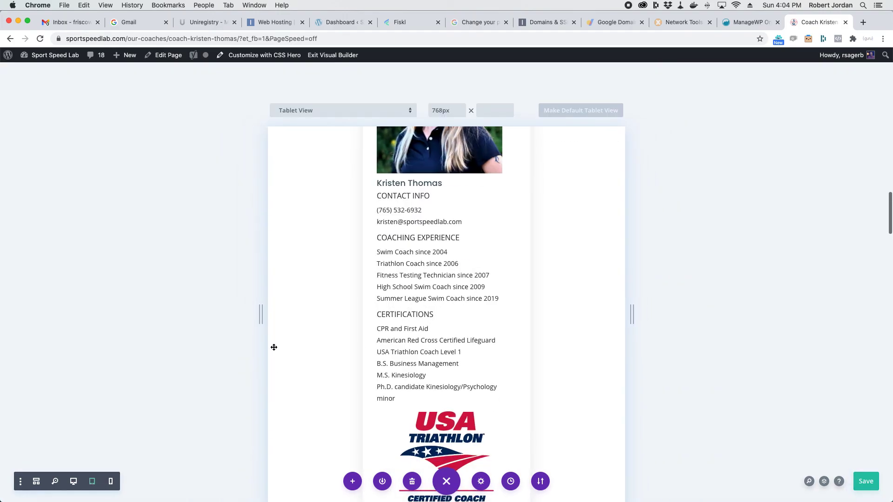
pyautogui.scroll(20, 393, 283)
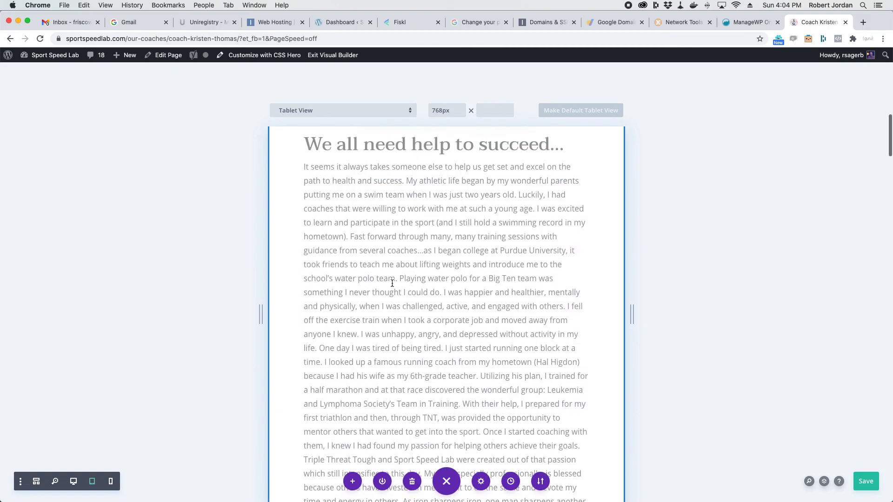
pyautogui.scroll(10, 393, 284)
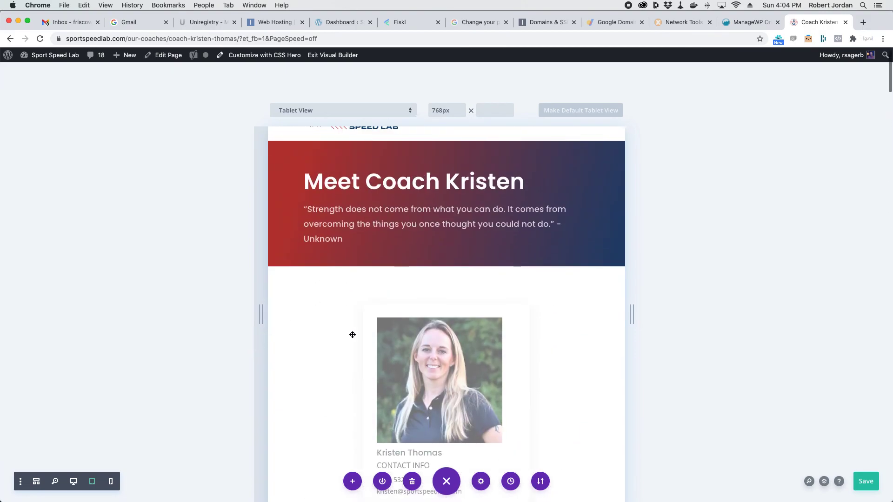
pyautogui.scroll(-3, 453, 352)
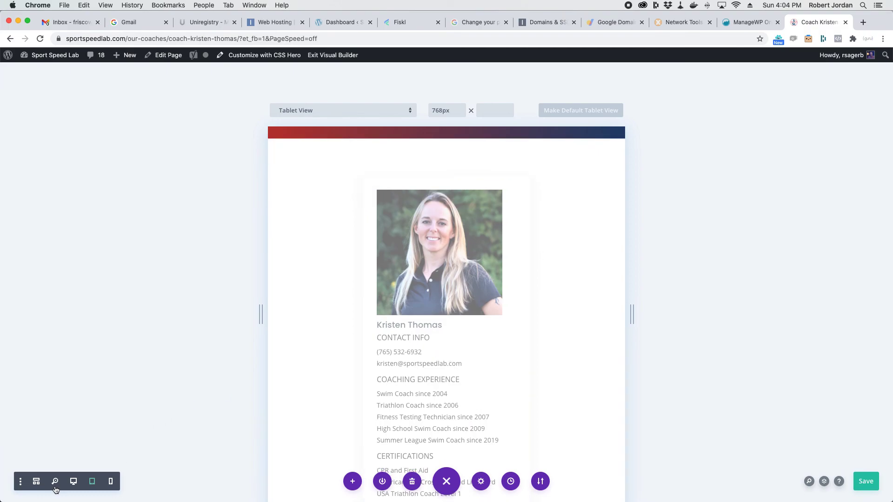
pyautogui.click(73, 481)
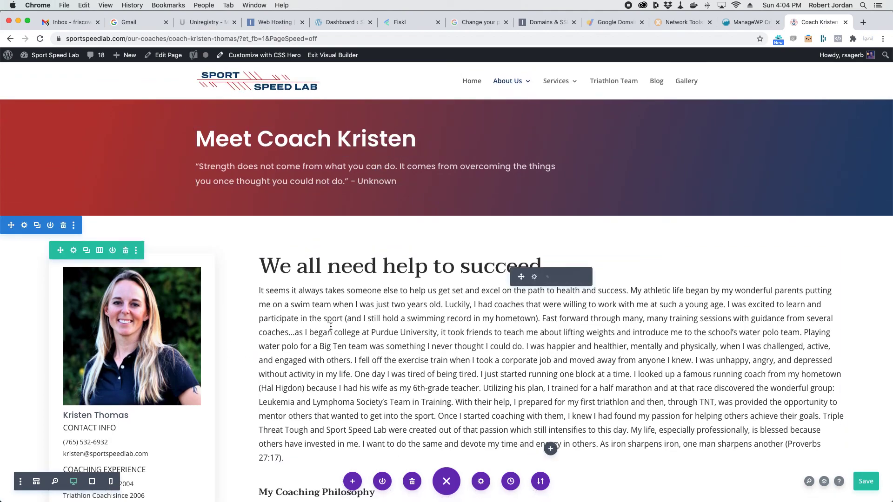
# Switch from desktop to Tablet View again and examine how the profile card and biography sections are arranged.
pyautogui.scroll(-3, 352, 321)
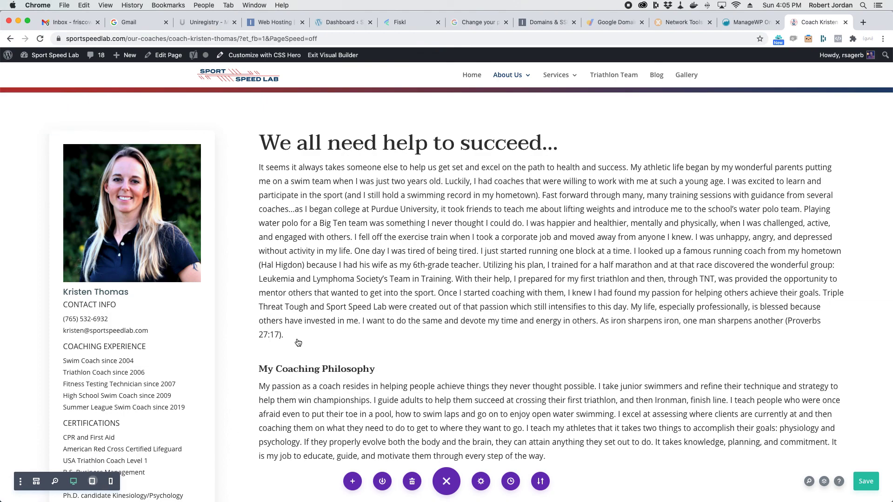
pyautogui.scroll(-8, 357, 353)
pyautogui.scroll(-10, 366, 362)
pyautogui.scroll(-6, 418, 382)
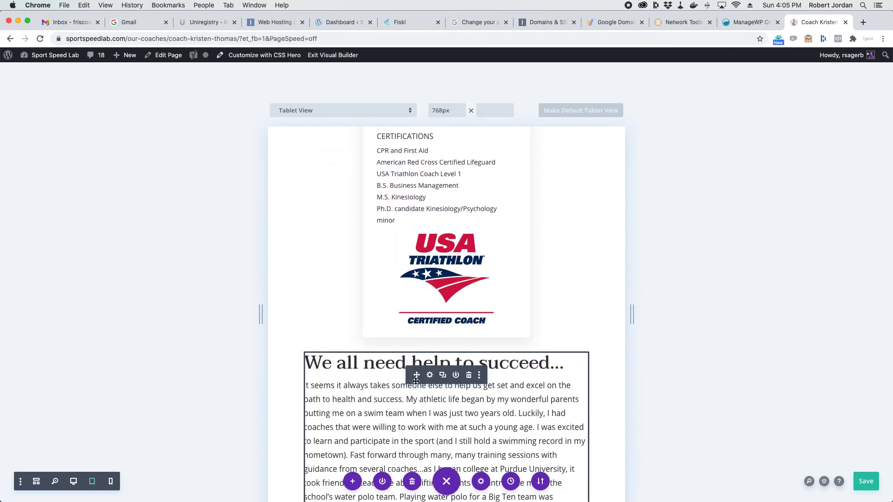
pyautogui.scroll(20, 403, 298)
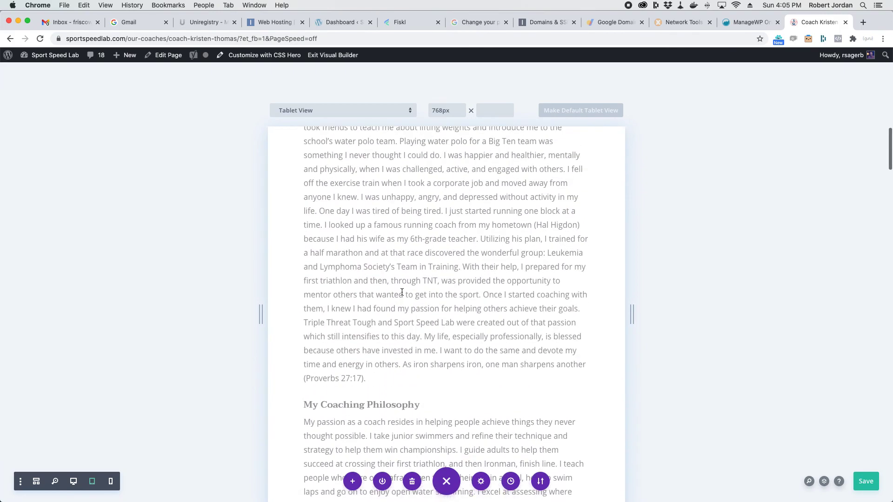
pyautogui.scroll(10, 401, 293)
pyautogui.scroll(-5, 402, 292)
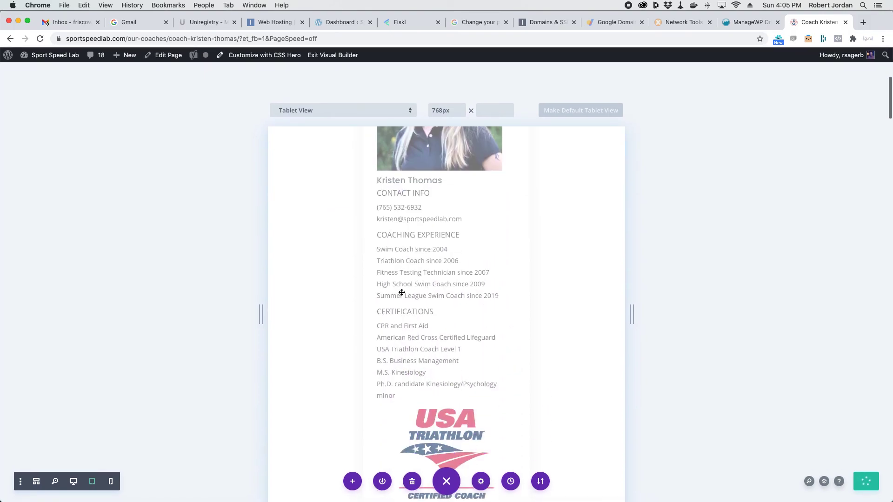
pyautogui.scroll(-12, 398, 300)
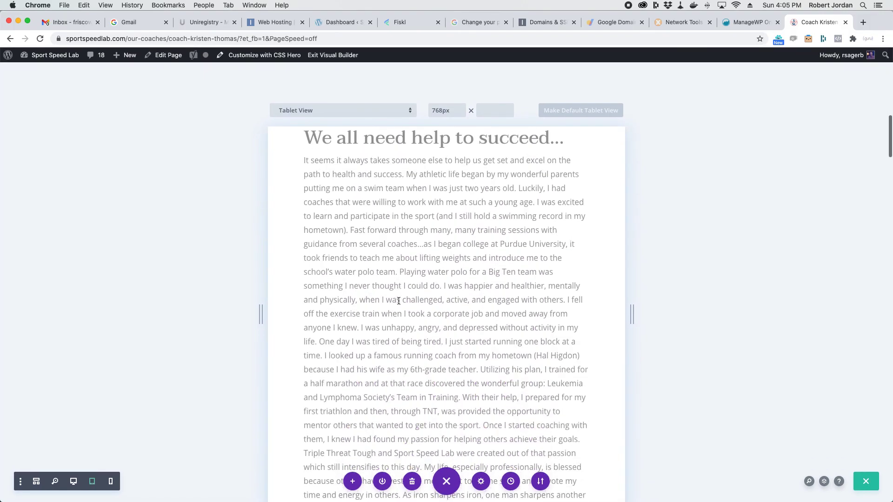
pyautogui.scroll(-8, 398, 301)
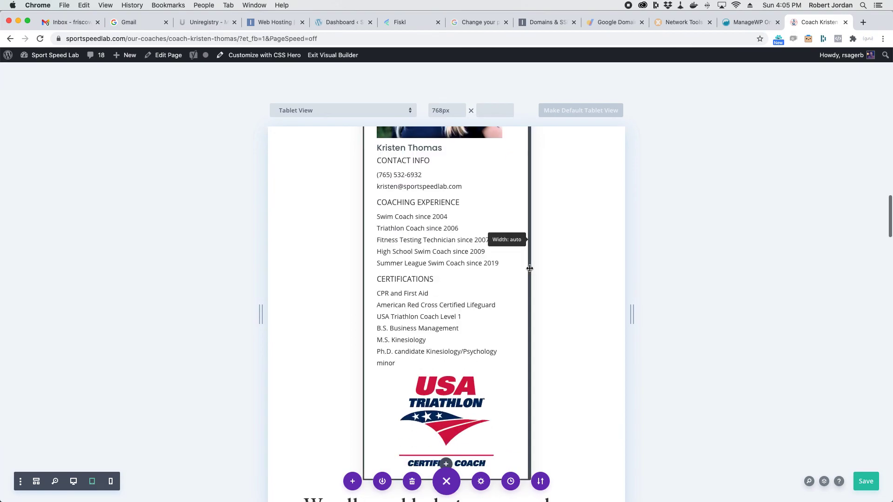
# Examine the tablet layout from the profile card through the coaching philosophy and closing quote to the race lists.
pyautogui.scroll(-15, 423, 268)
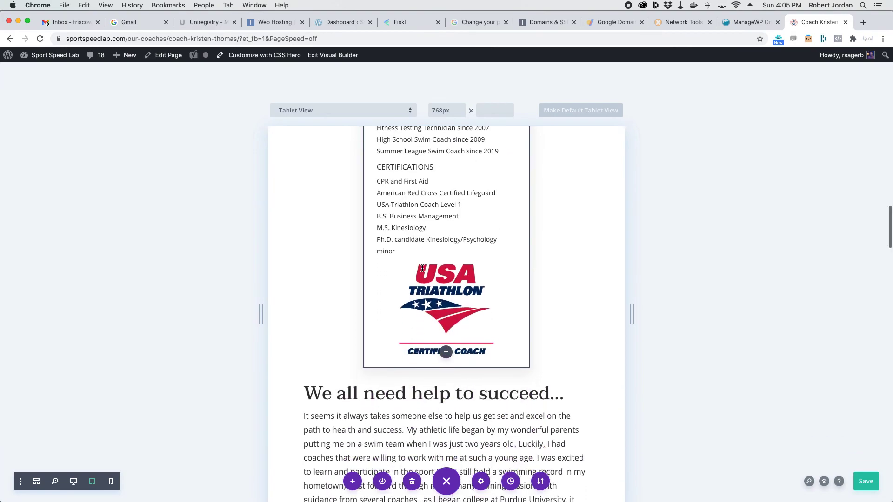
pyautogui.scroll(-15, 422, 269)
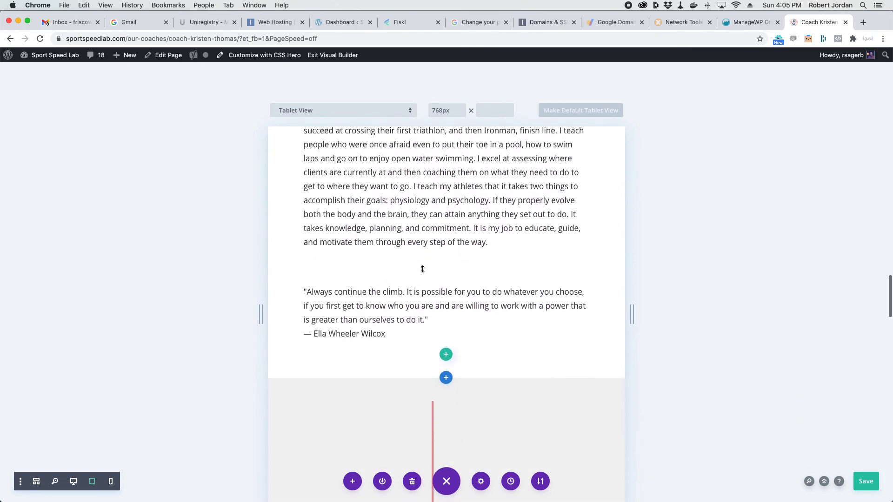
pyautogui.scroll(-5, 422, 269)
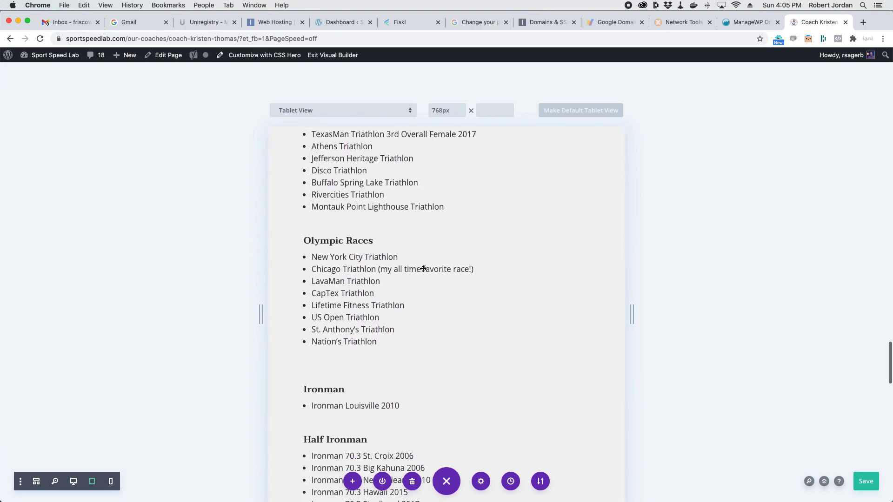
pyautogui.scroll(15, 422, 269)
pyautogui.scroll(-15, 423, 268)
pyautogui.scroll(10, 421, 268)
pyautogui.scroll(-6, 416, 268)
# Check the red line graphic above the coach's race lists in Tablet View, and return to desktop view.
pyautogui.scroll(-10, 417, 267)
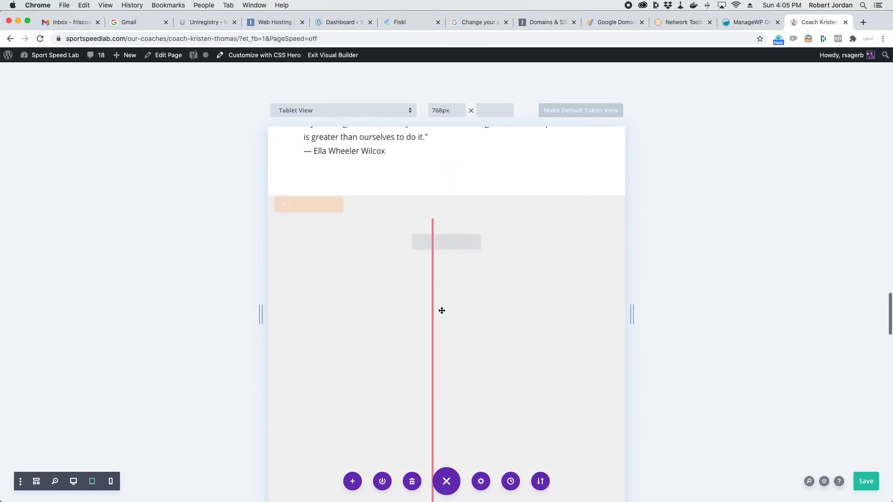
pyautogui.scroll(-20, 442, 311)
pyautogui.scroll(-3, 437, 309)
pyautogui.scroll(20, 436, 309)
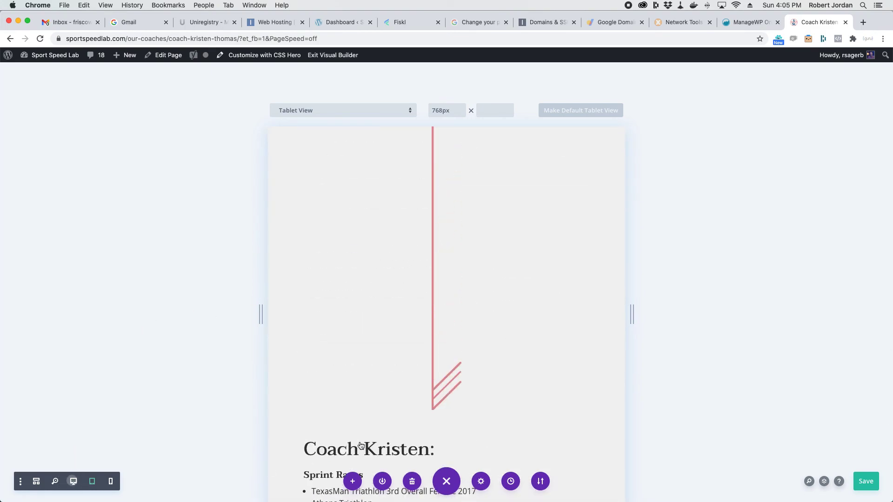
pyautogui.scroll(-4, 360, 445)
pyautogui.click(73, 482)
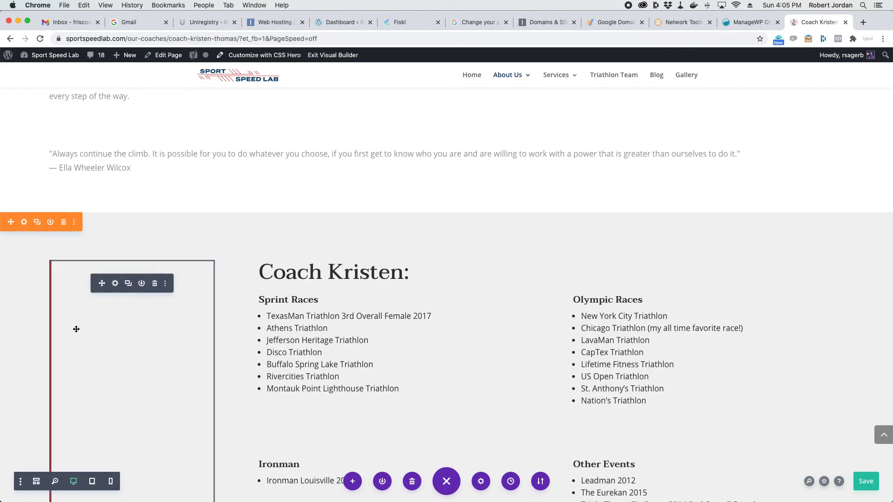
# Compare the regular biography section with the faded duplicate profile card below it in desktop view.
pyautogui.scroll(10, 285, 237)
pyautogui.scroll(10, 290, 253)
pyautogui.scroll(-4, 329, 392)
pyautogui.scroll(-8, 329, 392)
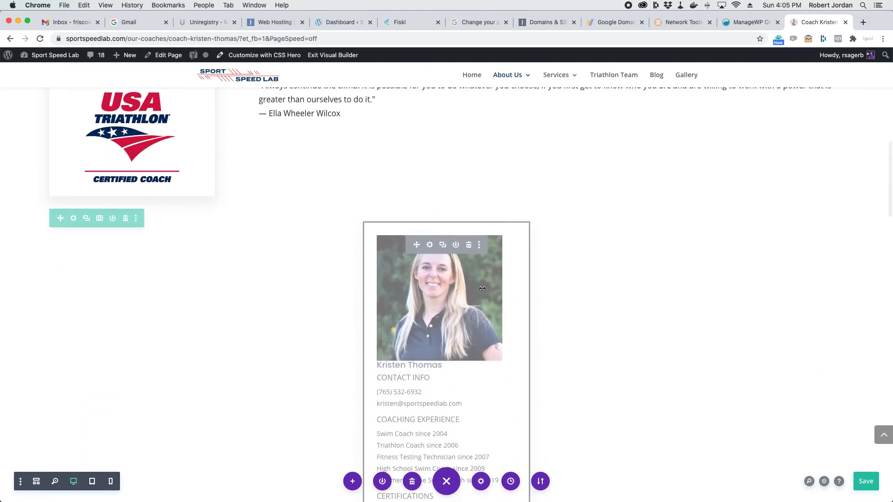